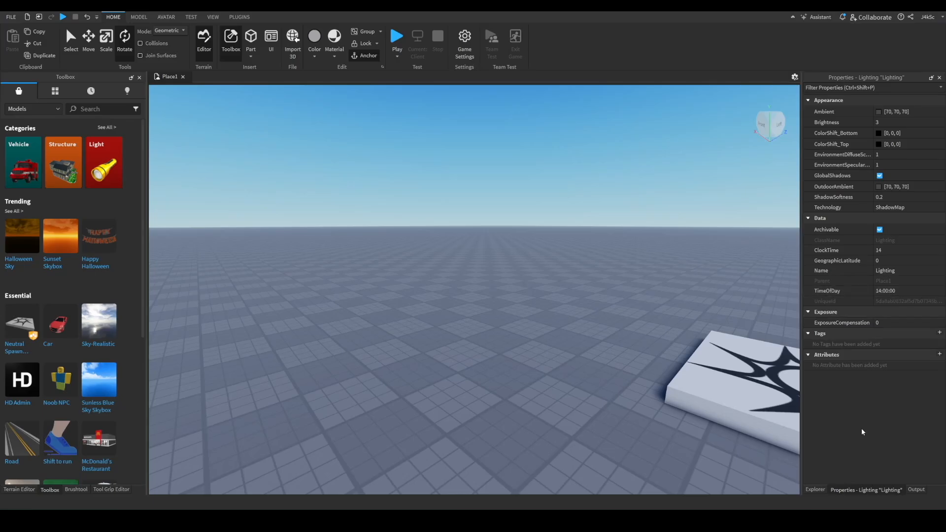
Set the Lighting service's TimeOfDay to 21 for a night scene.
click(812, 491)
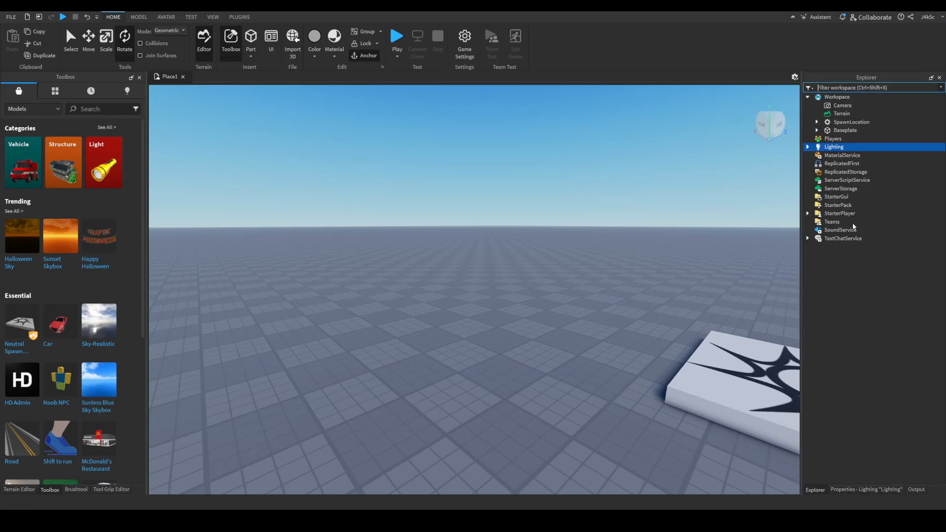
click(862, 494)
click(904, 290)
key(BackSpace)
text(21)
key(Return)
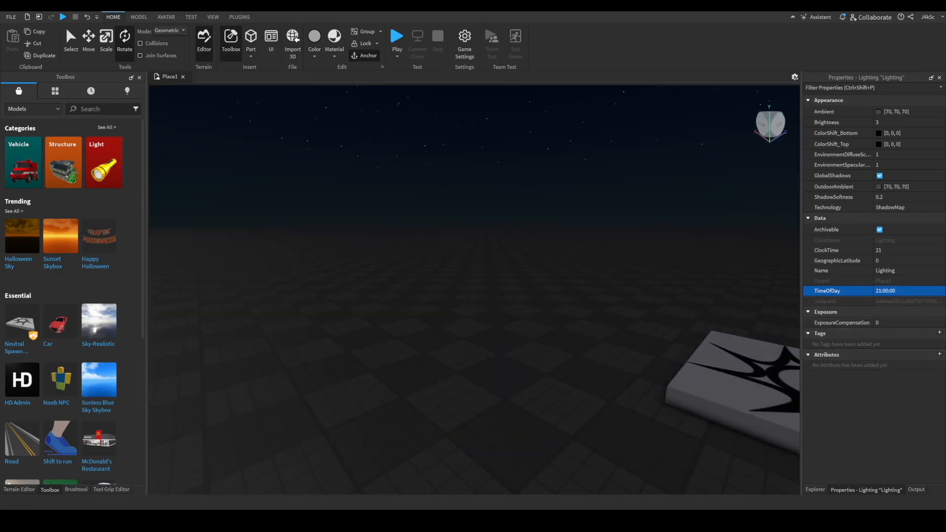
Delete the SpawnLocation from the Workspace.
click(815, 490)
right_drag(687, 394, 677, 333)
click(660, 276)
click(644, 216)
key(s)
key(d)
right_drag(667, 191, 583, 158)
click(523, 242)
key(Delete)
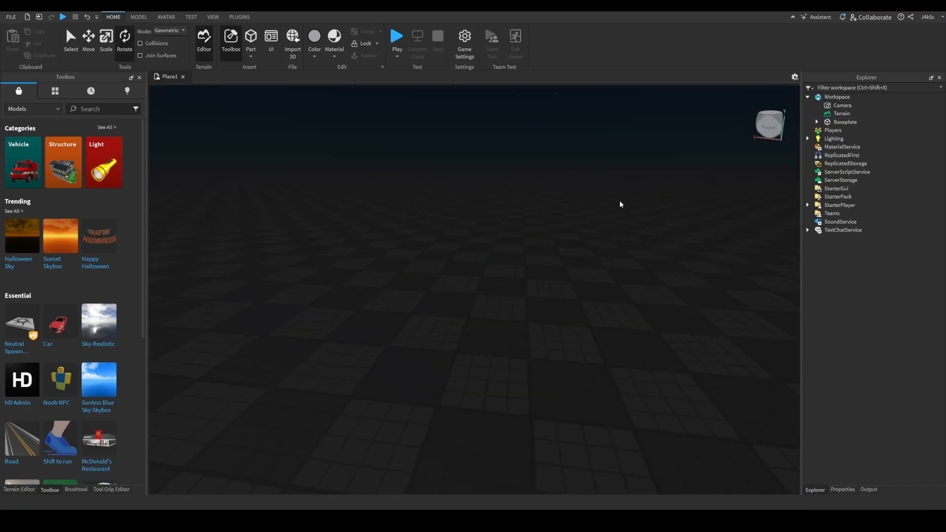
key(ctrl+z)
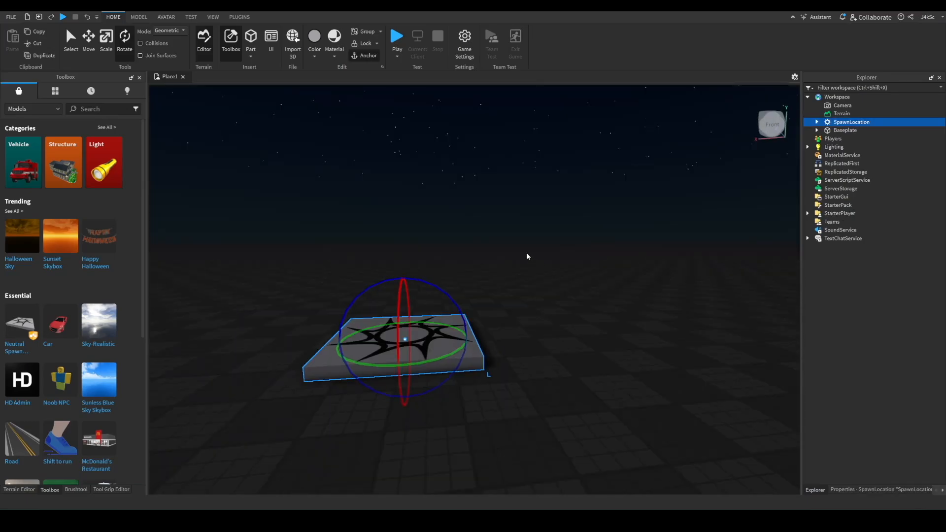
key(Delete)
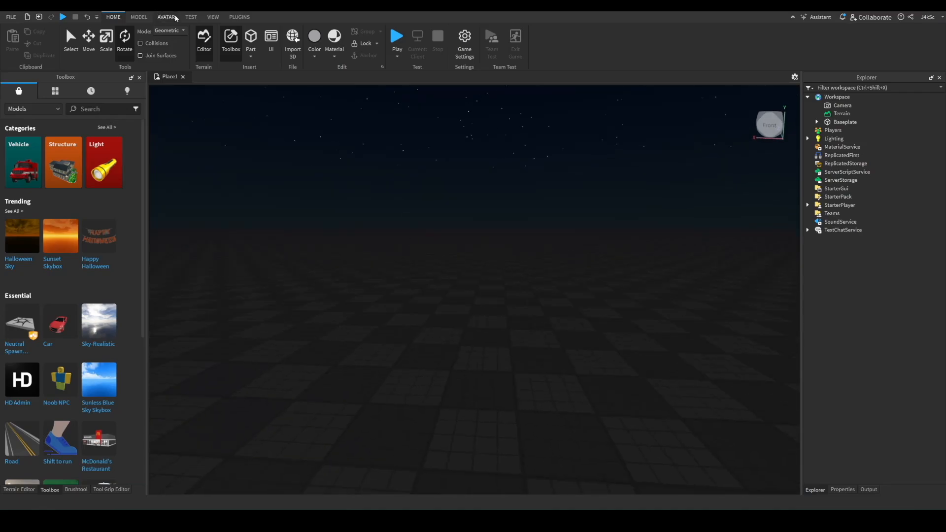
Insert a block part into the Workspace above the baseplate.
click(250, 35)
right_drag(509, 193, 510, 193)
key(w)
key(d)
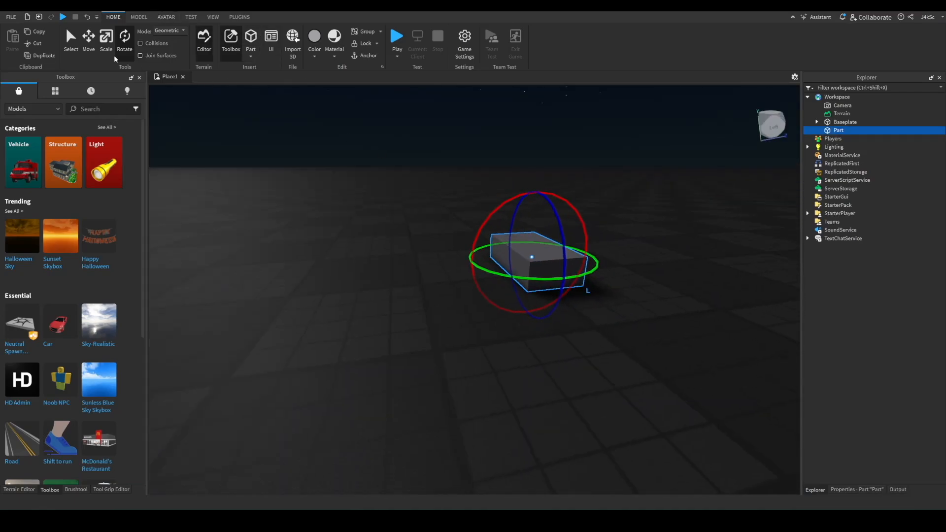
Raise the new part so it floats well above the baseplate.
click(87, 49)
mouse_move(539, 194)
mouse_down()
mouse_move(534, 148)
mouse_move(530, 196)
mouse_up()
right_drag(530, 196, 530, 196)
click(133, 49)
drag(441, 219, 399, 162)
click(595, 182)
right_drag(595, 181, 595, 181)
key(w)
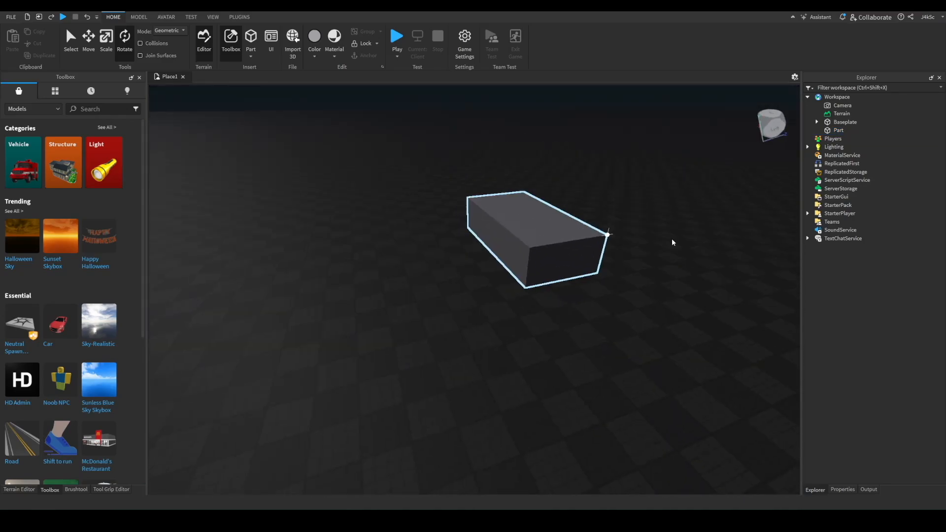
Add a Beam object inside the part.
click(839, 130)
click(852, 130)
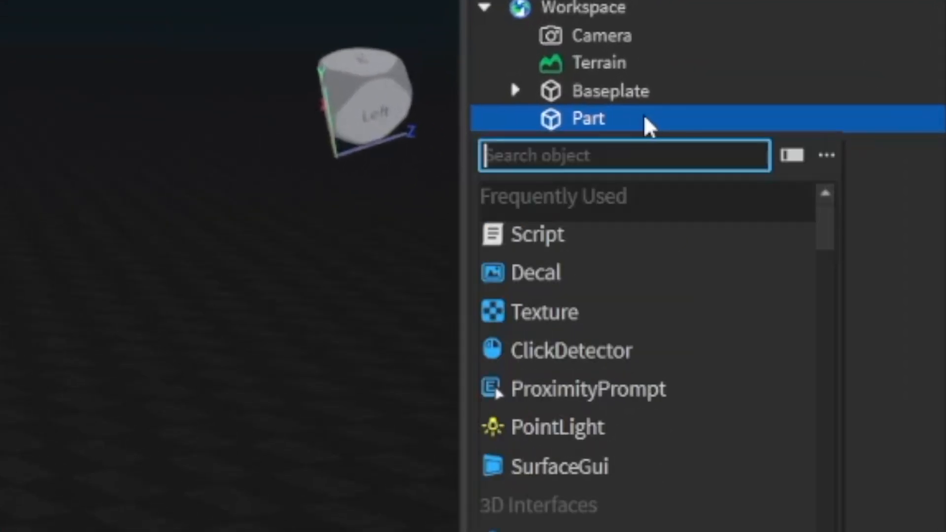
text(bea)
key(BackSpace)
key(BackSpace)
text(eam)
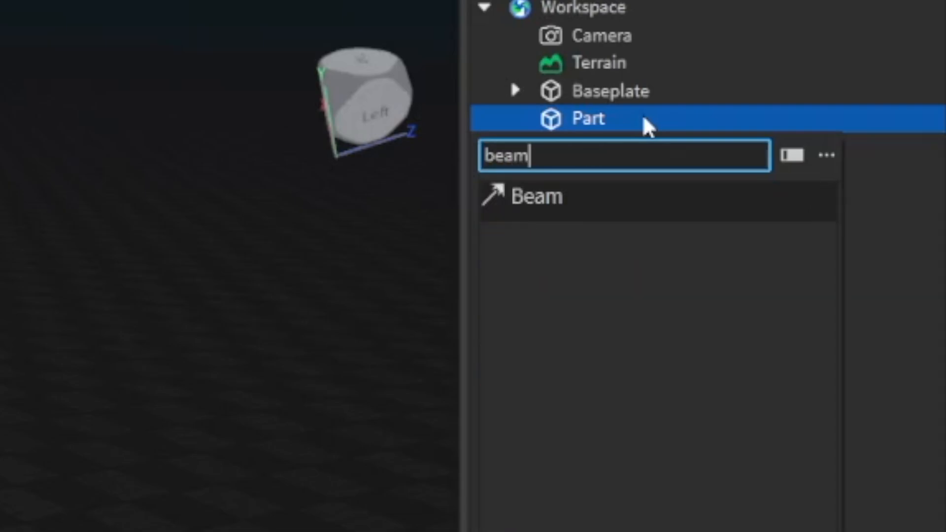
click(643, 213)
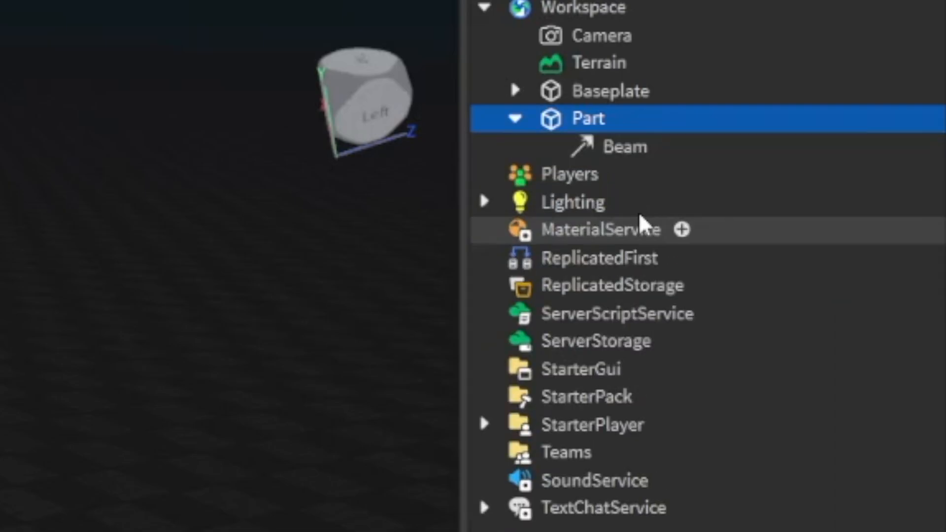
click(595, 144)
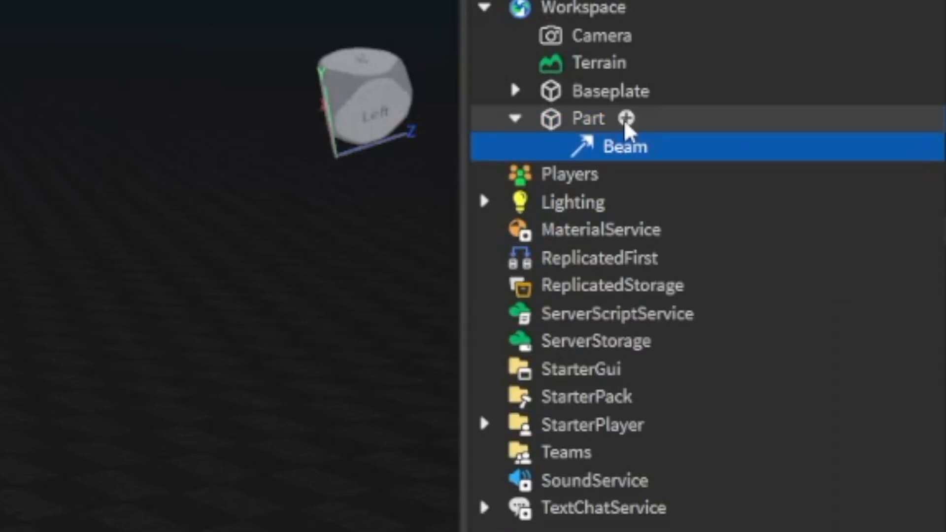
Add two Attachment objects inside the part.
click(572, 119)
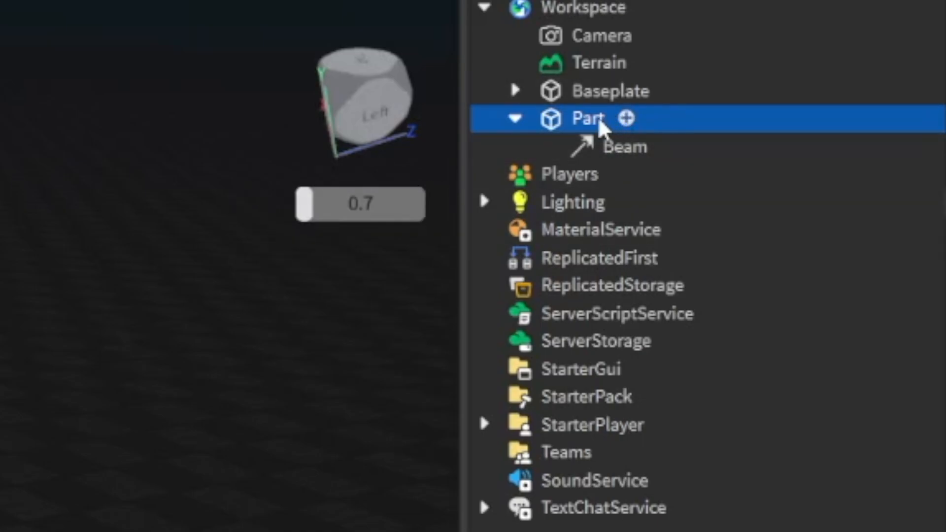
click(627, 118)
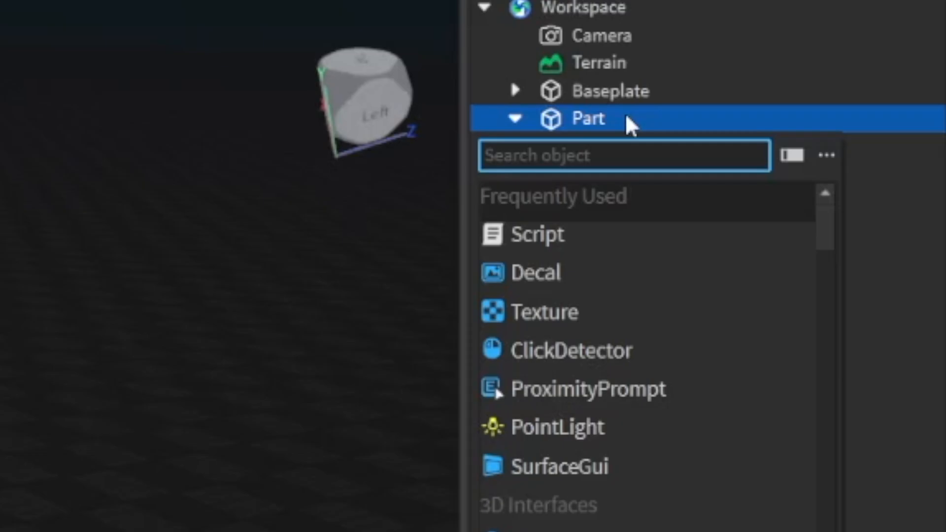
click(622, 124)
click(624, 122)
click(680, 120)
click(626, 118)
text(att)
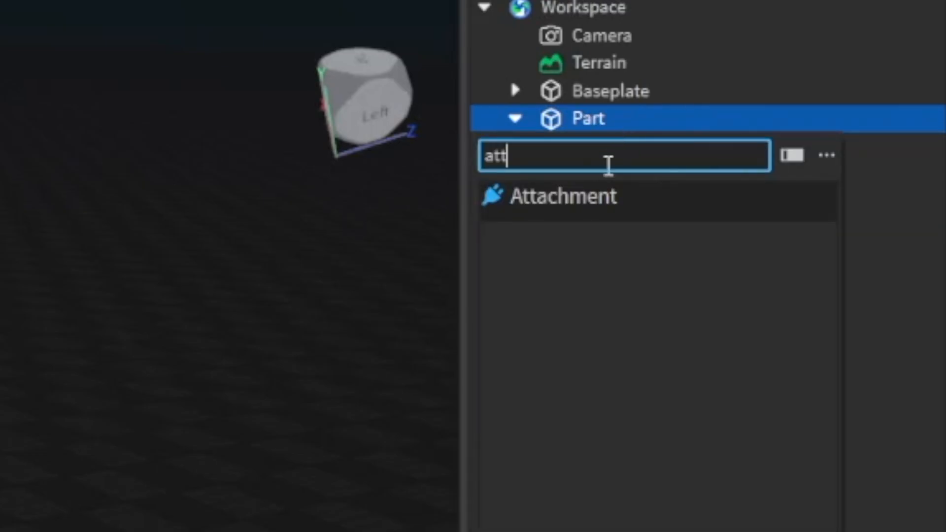
click(594, 199)
click(625, 117)
text(a)
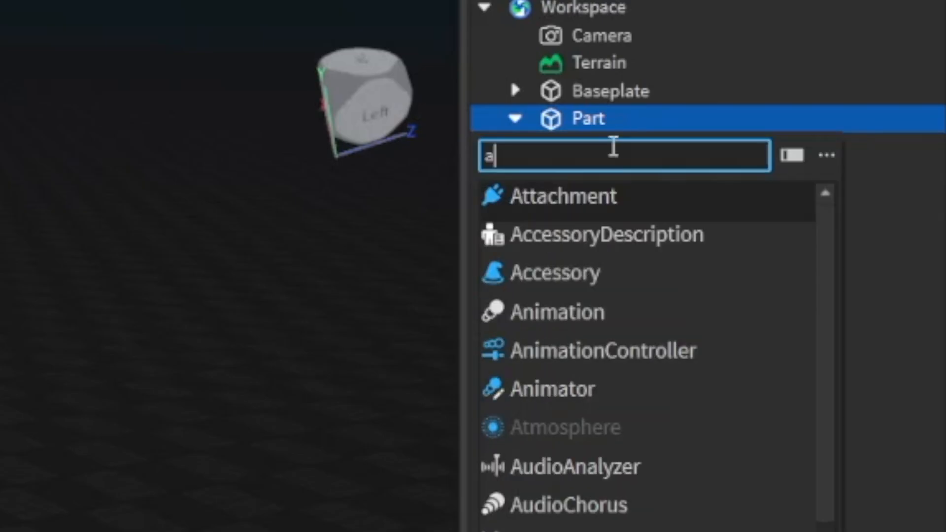
text(tt)
click(614, 193)
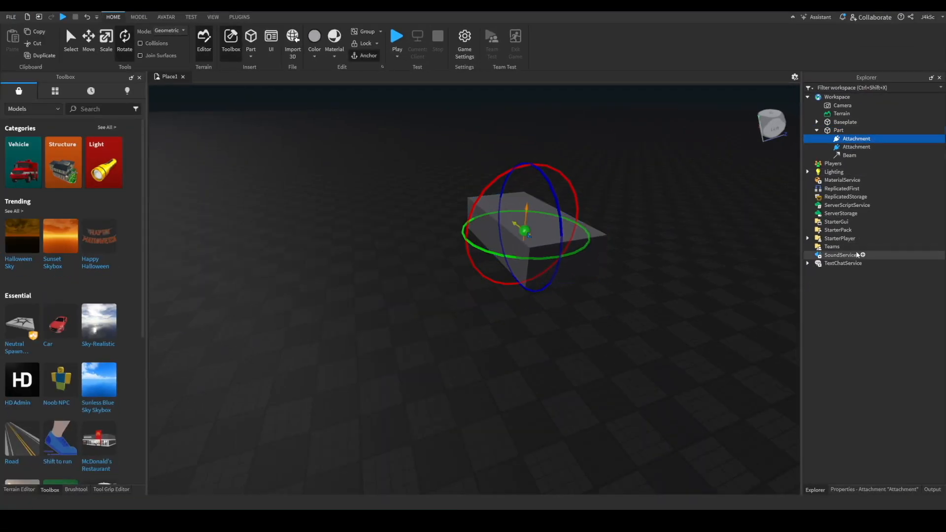
click(547, 257)
click(684, 217)
right_drag(685, 217, 668, 216)
click(130, 17)
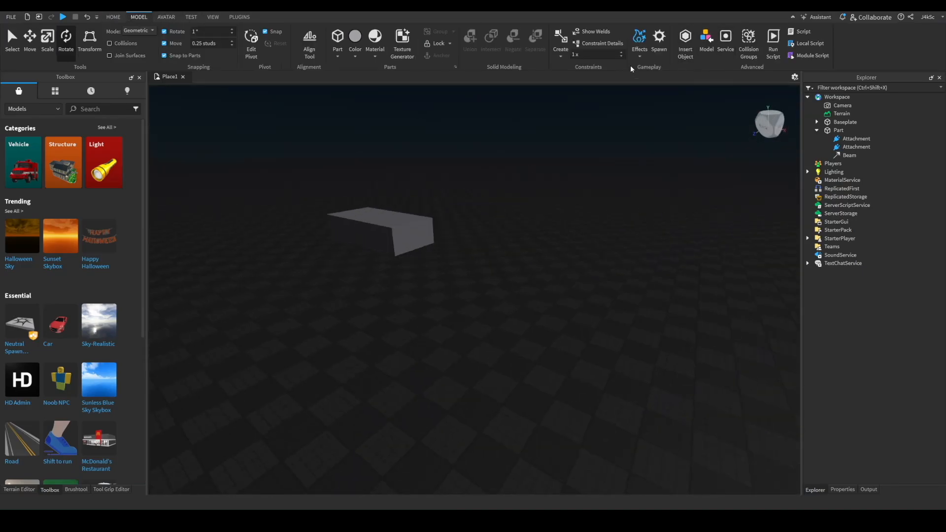
click(560, 58)
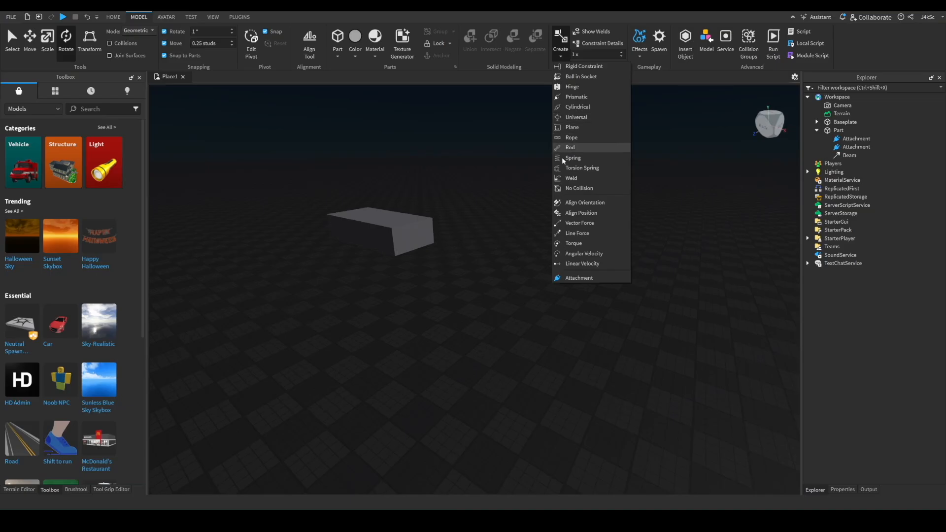
click(401, 142)
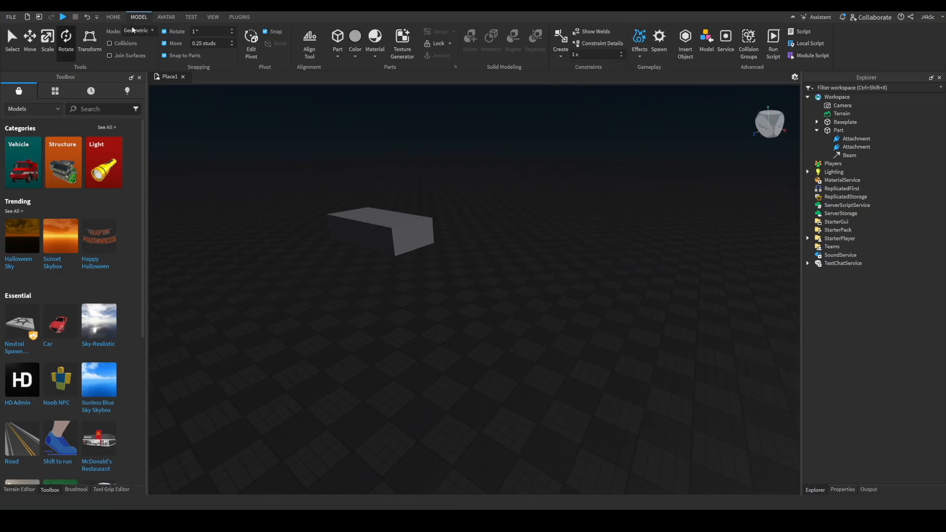
click(113, 17)
Move the first attachment about 13 studs sideways away from the part along the Z axis.
right_drag(488, 182, 489, 182)
key(d)
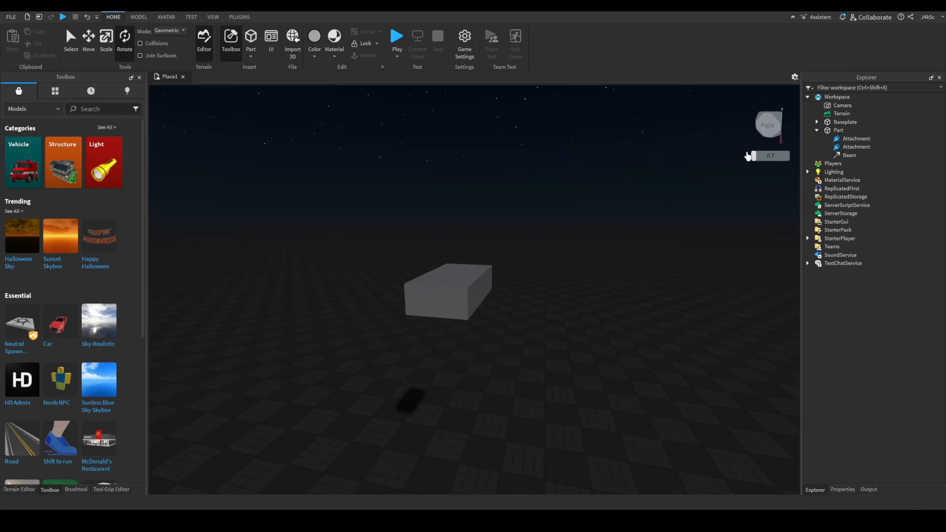
click(857, 139)
key(d)
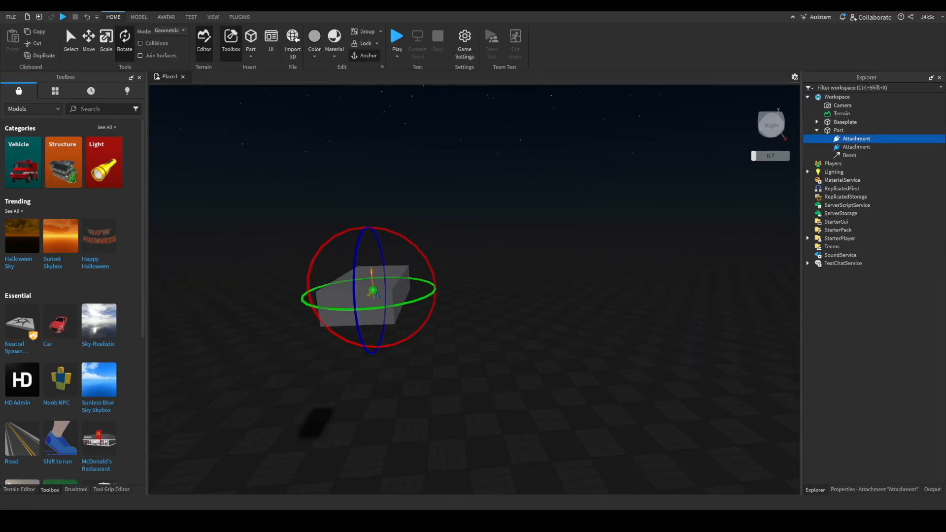
key(ctrl+2)
drag(469, 271, 642, 264)
drag(718, 261, 724, 261)
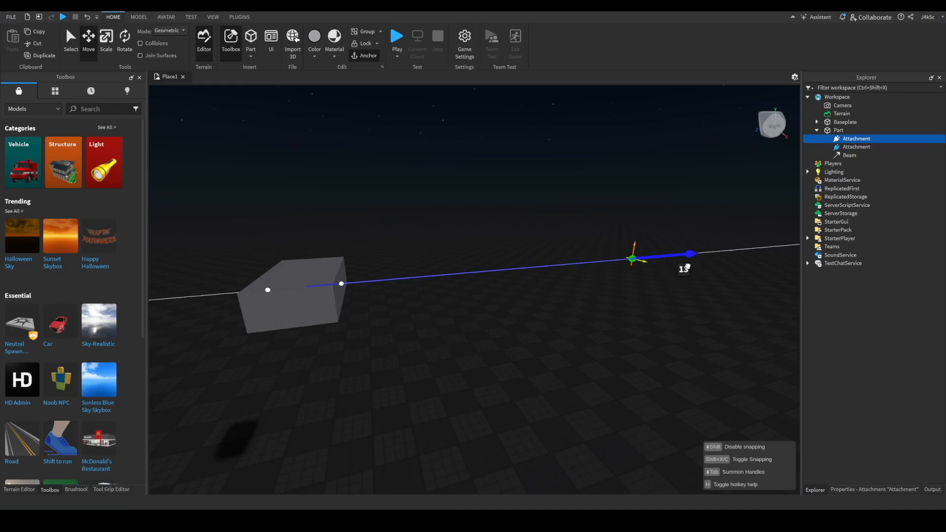
drag(687, 266, 687, 266)
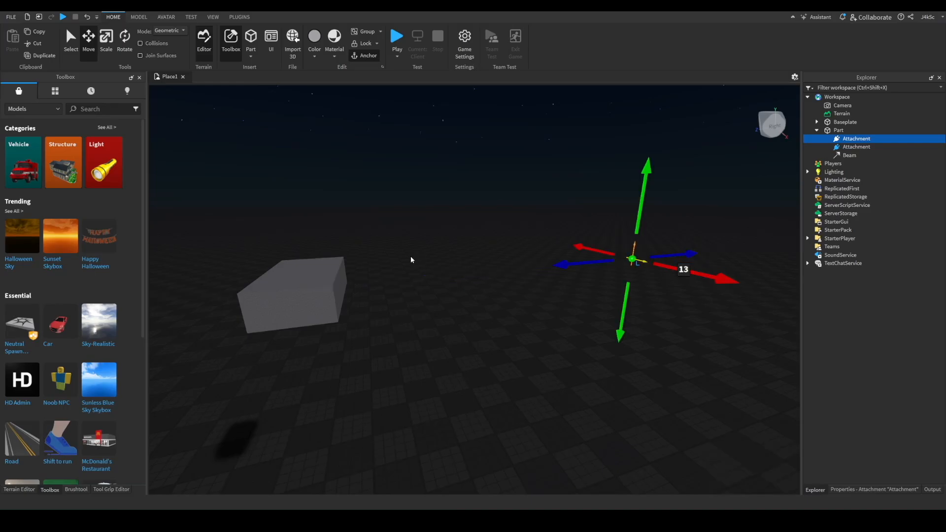
Try to raise both attachments together, and undo the move.
right_drag(414, 256, 516, 168)
click(853, 147)
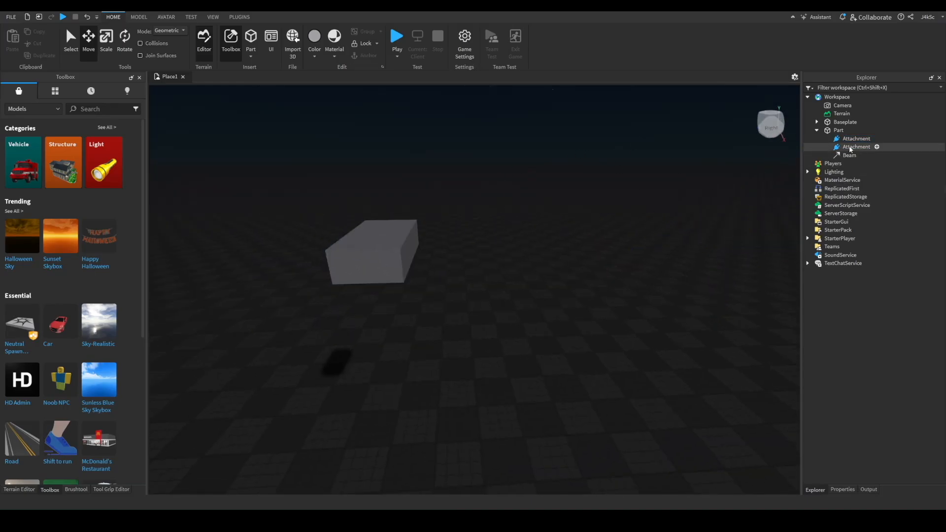
click(845, 156)
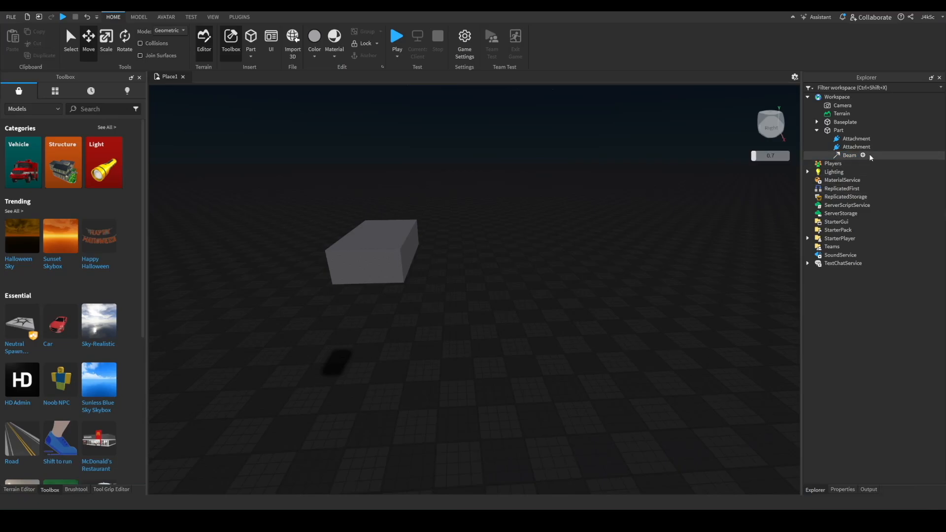
click(856, 146)
ctrl+click(856, 139)
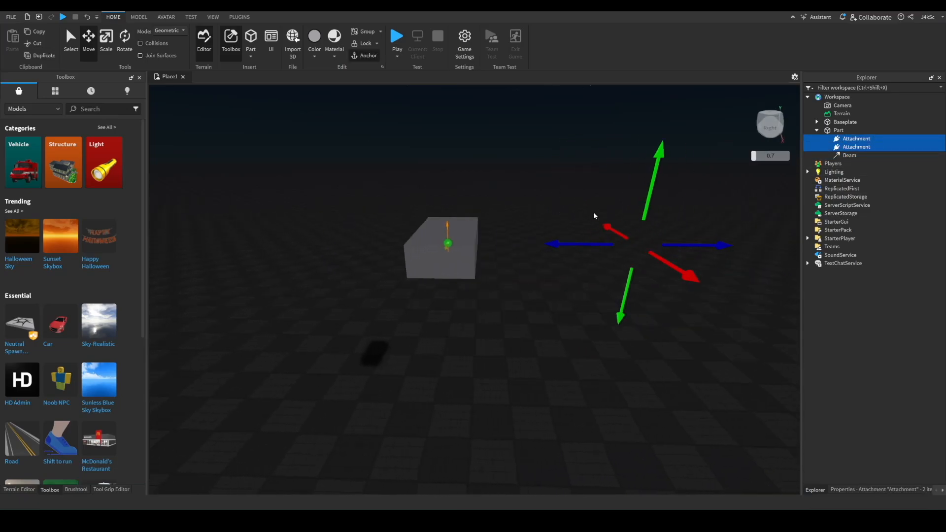
key(d)
drag(528, 176, 535, 117)
key(ctrl+z)
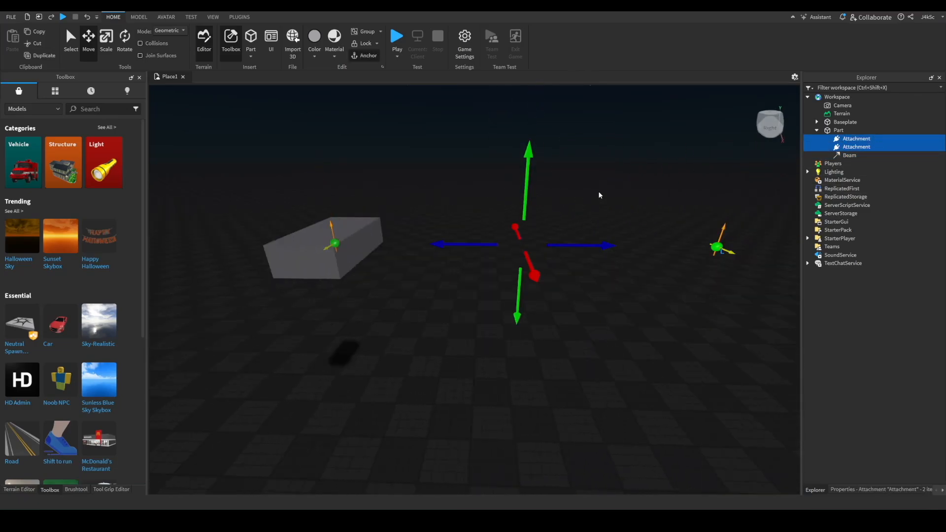
Compare the positions of the two attachments relative to the part.
right_drag(599, 193, 610, 186)
click(611, 187)
click(844, 139)
click(841, 148)
click(842, 139)
click(842, 147)
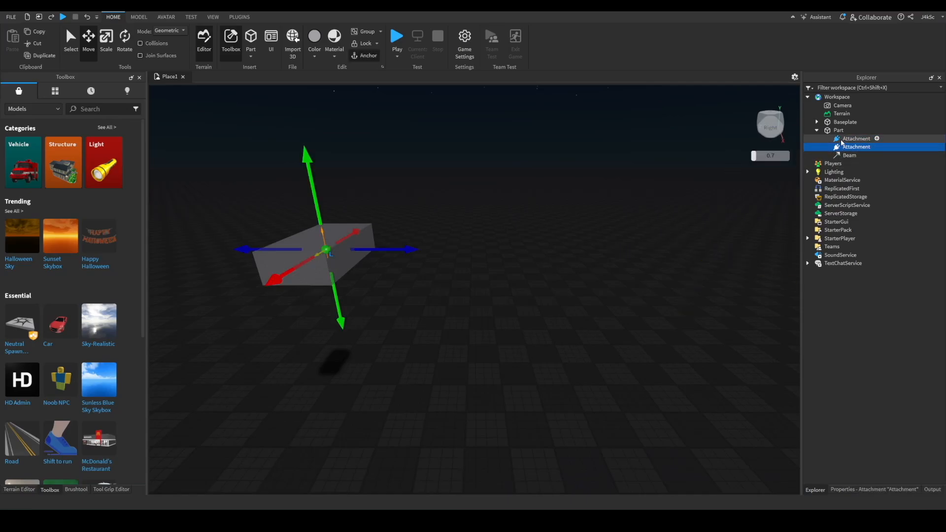
drag(387, 252, 419, 250)
click(492, 234)
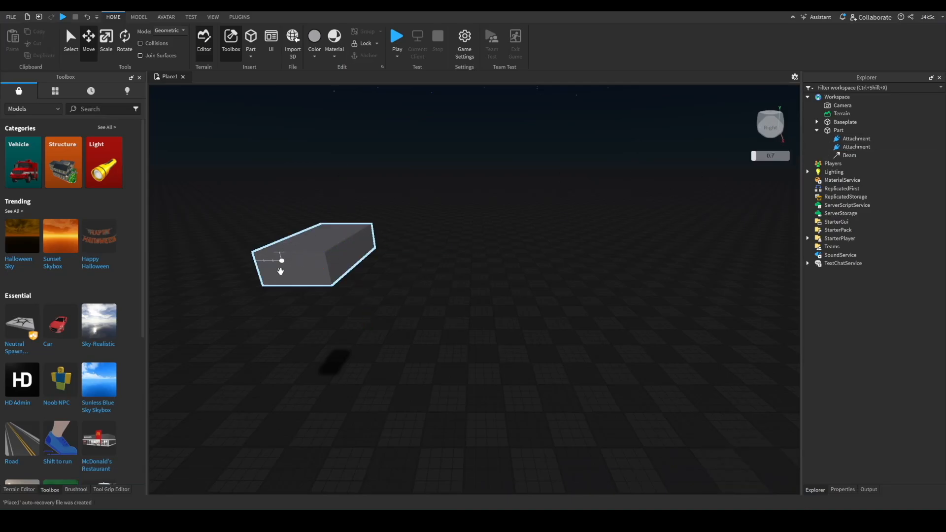
Set the part's material to Neon.
click(305, 250)
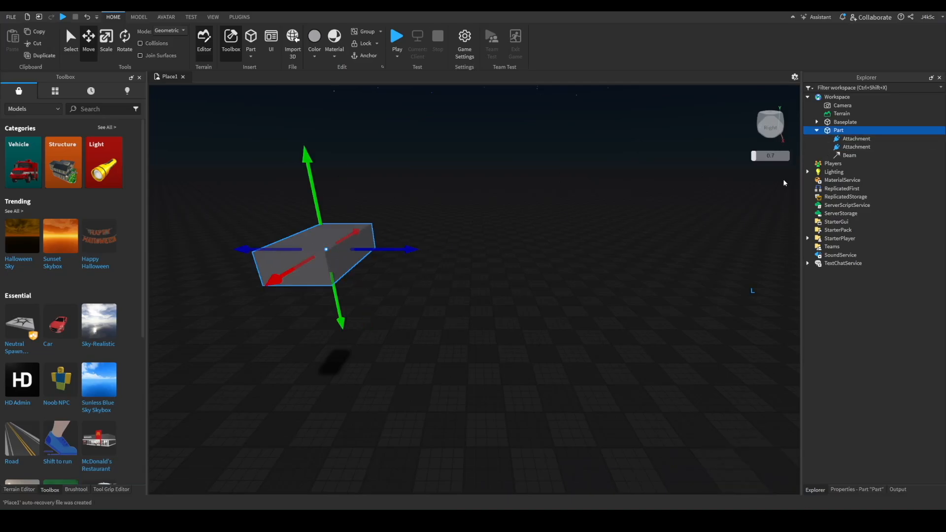
click(867, 489)
scroll(871, 336, up, 6)
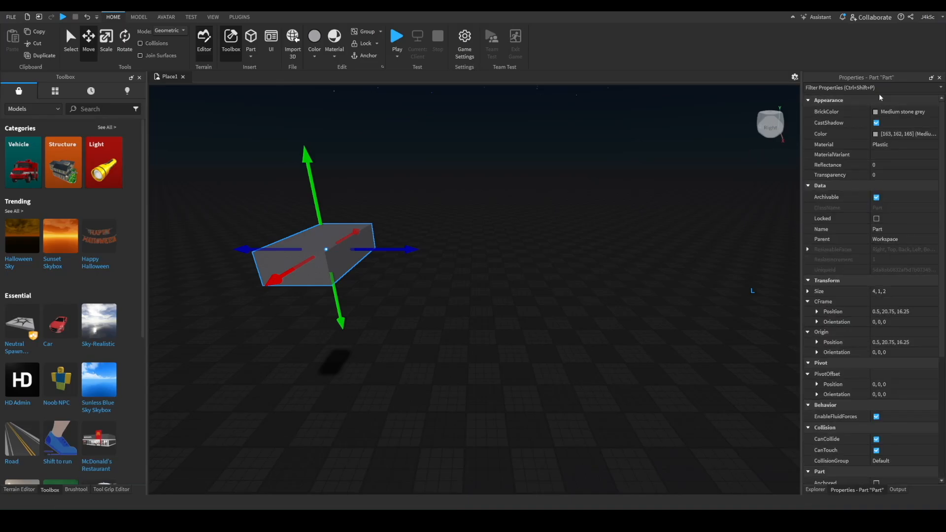
click(886, 145)
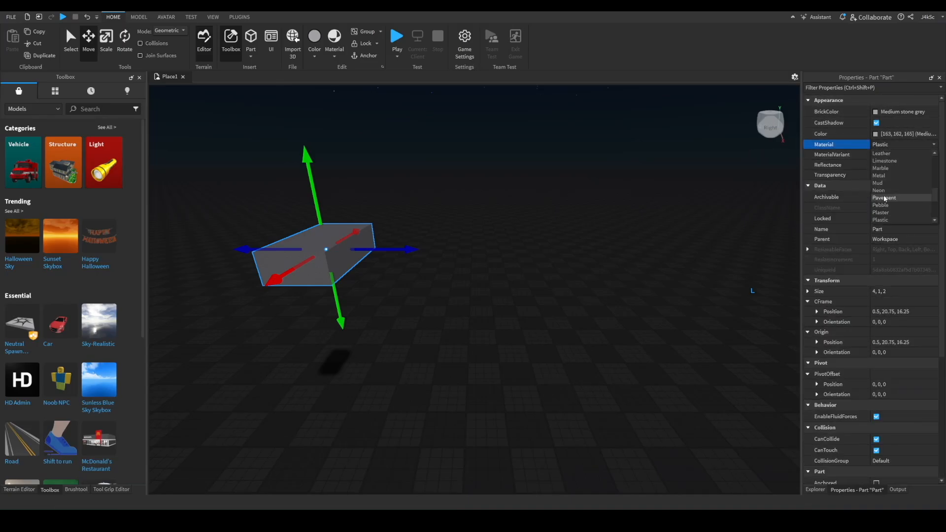
click(885, 196)
click(815, 489)
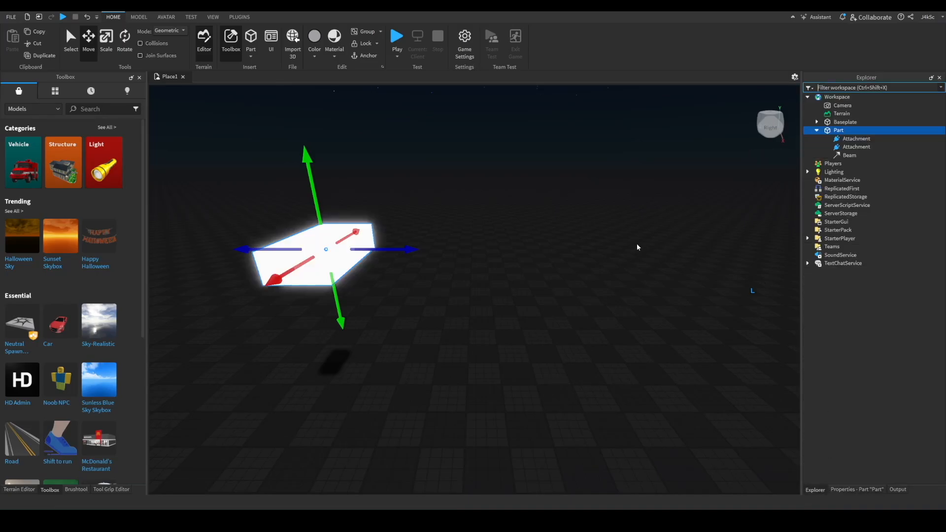
Assign one of the part's attachments as the Beam's Attachment0.
click(847, 139)
click(829, 155)
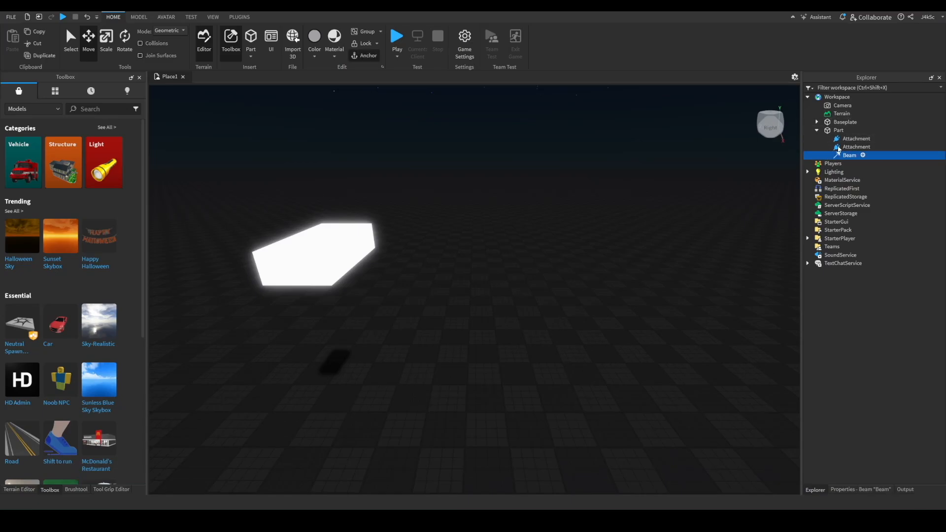
click(880, 490)
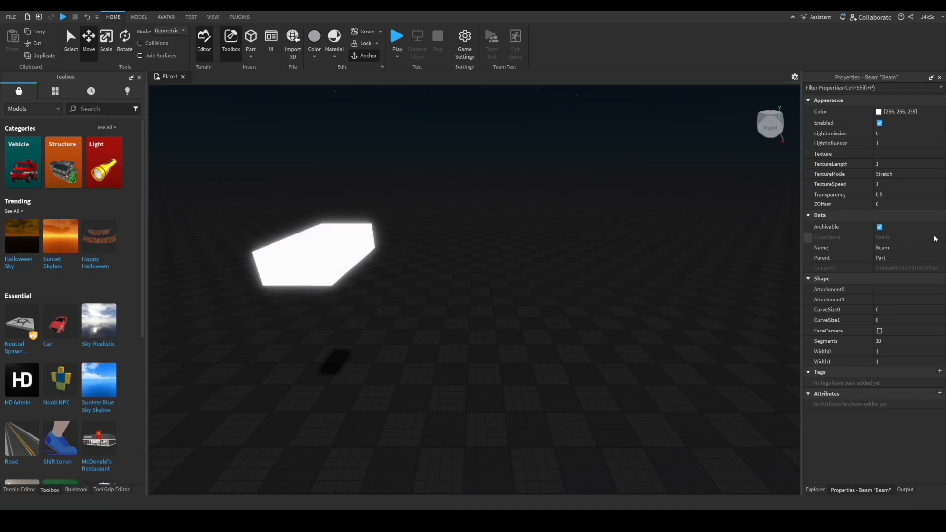
click(908, 293)
click(820, 489)
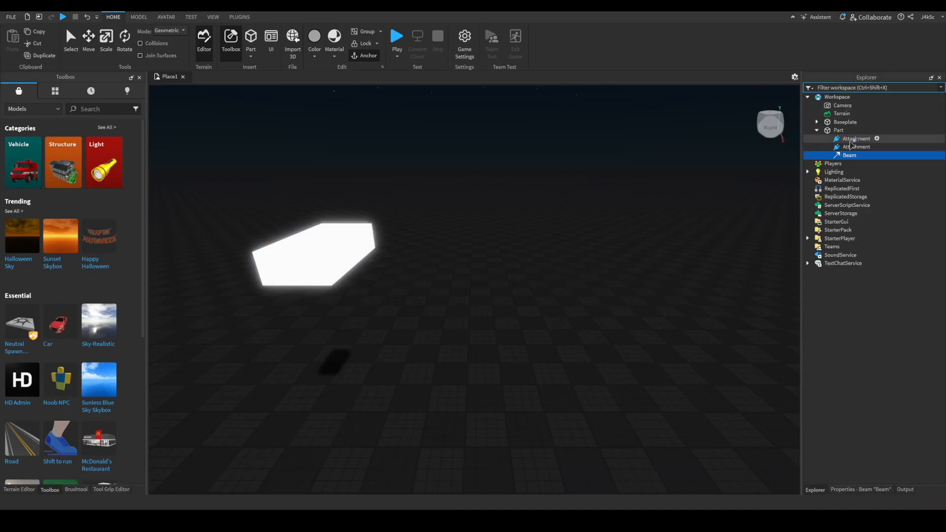
Assign the part's other attachment as the Beam's Attachment1 and view the beam from the opposite side.
click(844, 490)
click(897, 300)
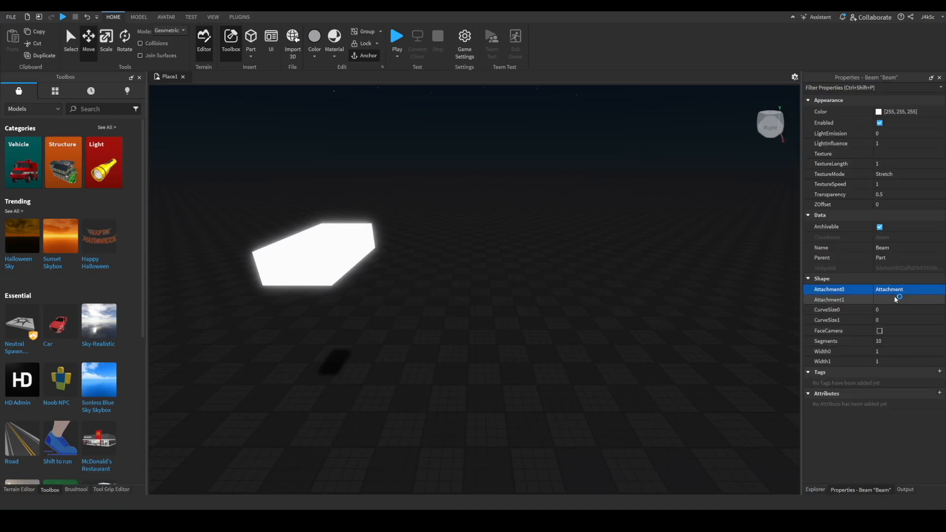
click(815, 490)
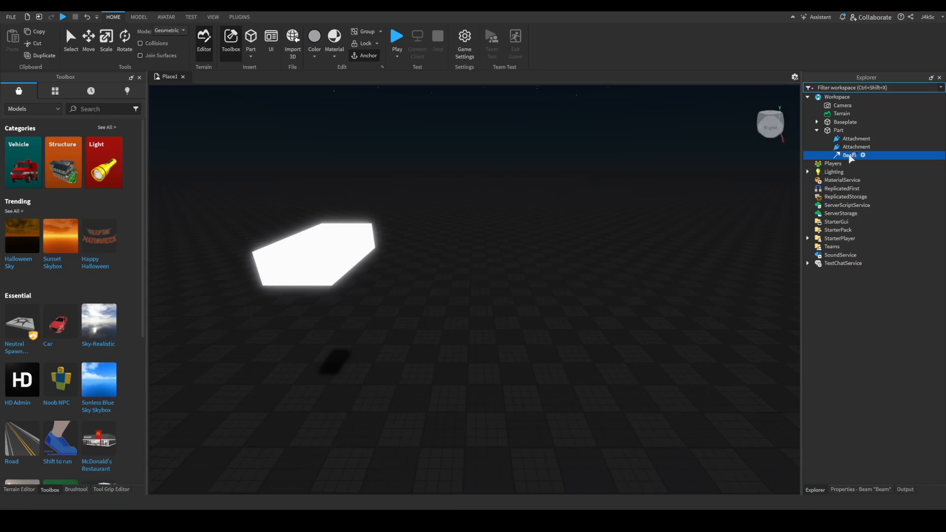
click(851, 146)
right_drag(657, 266, 661, 248)
click(685, 178)
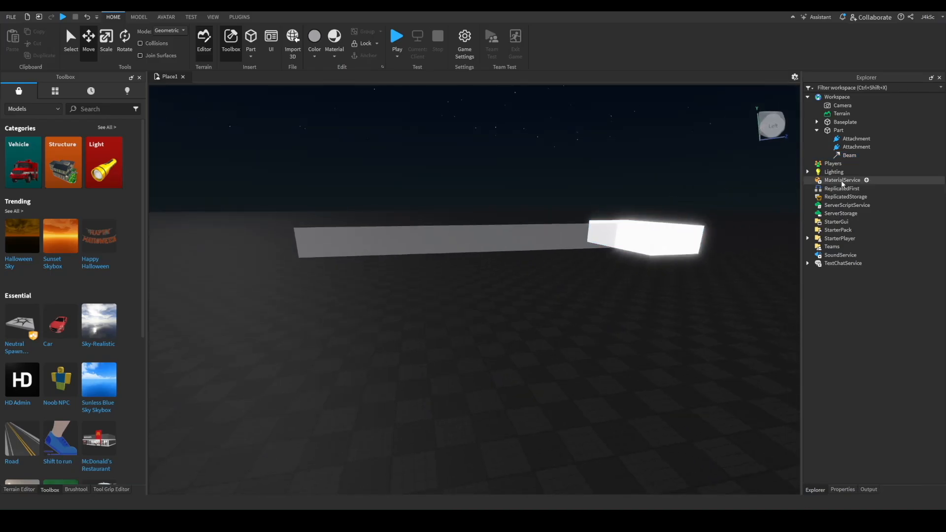
Enable FaceCamera on the Beam.
click(847, 155)
click(880, 489)
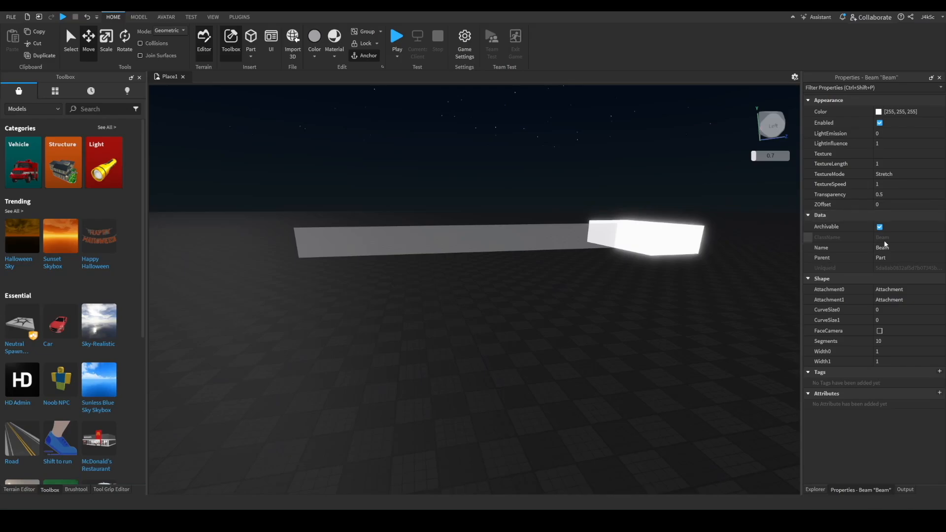
right_drag(637, 243, 637, 244)
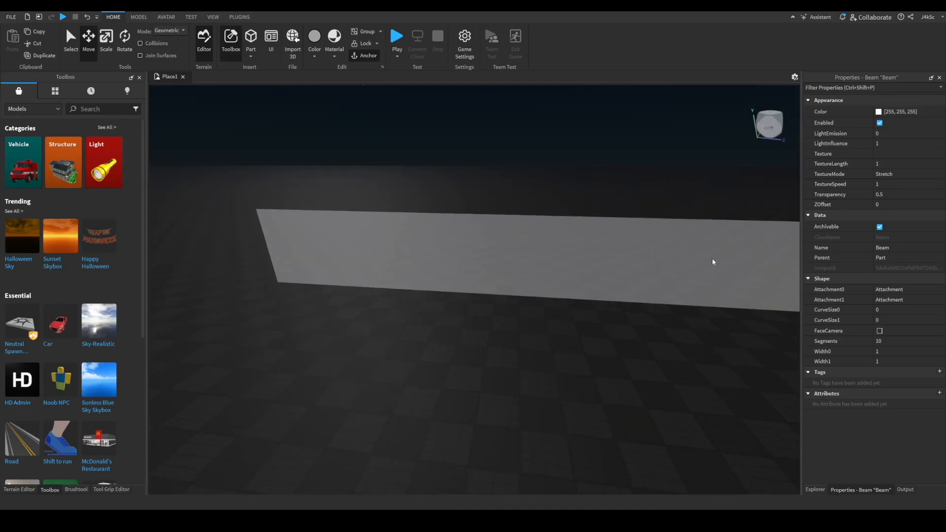
click(880, 330)
right_drag(507, 217, 517, 291)
key(a)
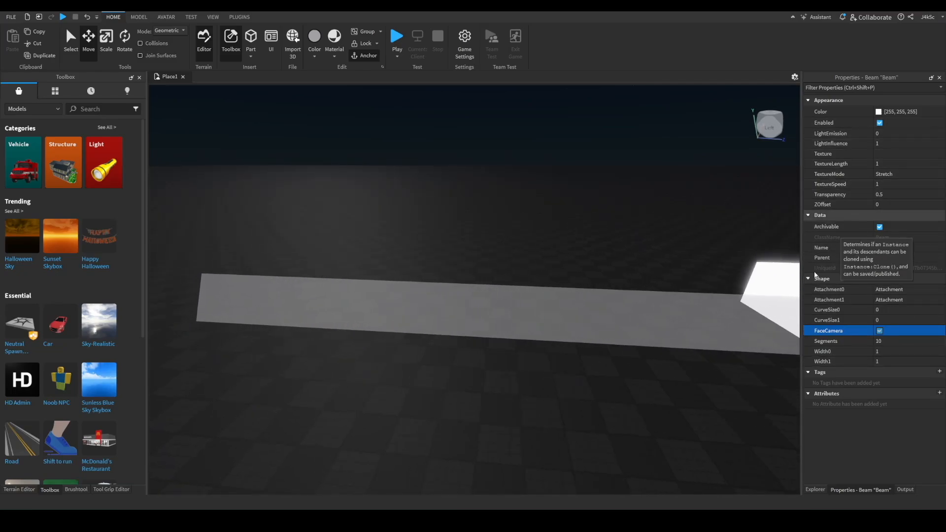
mouse_move(707, 520)
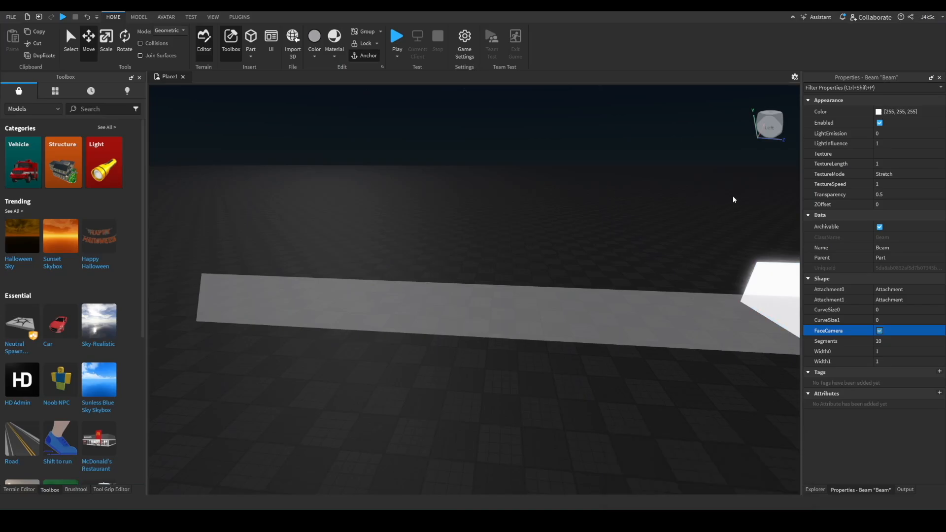
click(640, 203)
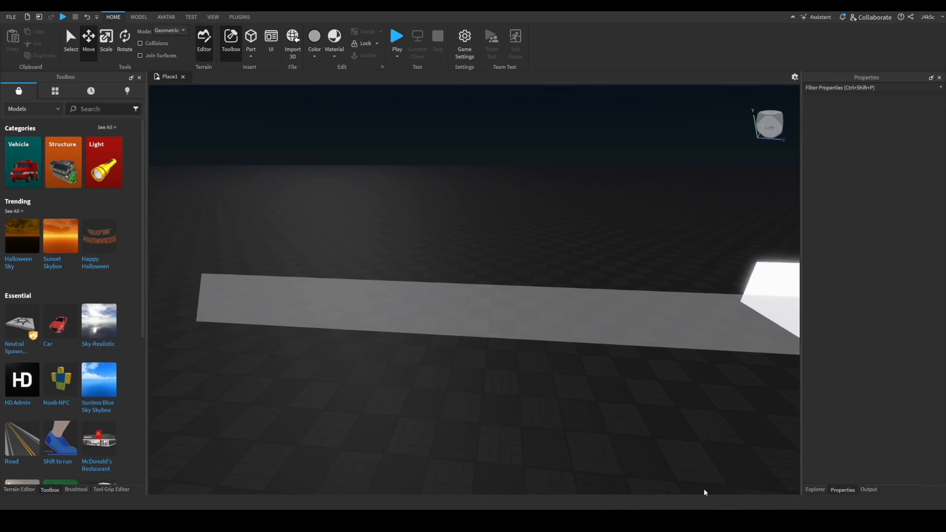
Take the beam ID 901813002 from the Notepad note and set it as the Beam's Texture.
click(820, 489)
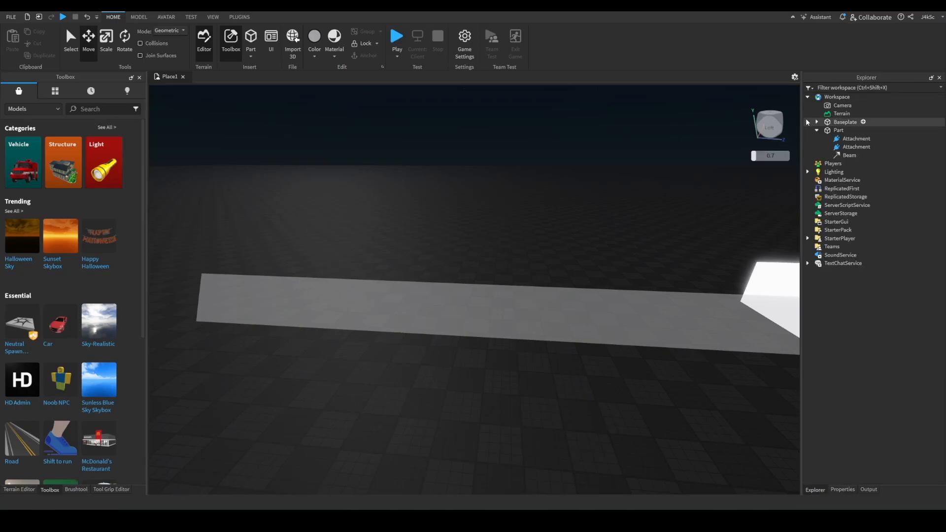
click(843, 156)
click(865, 490)
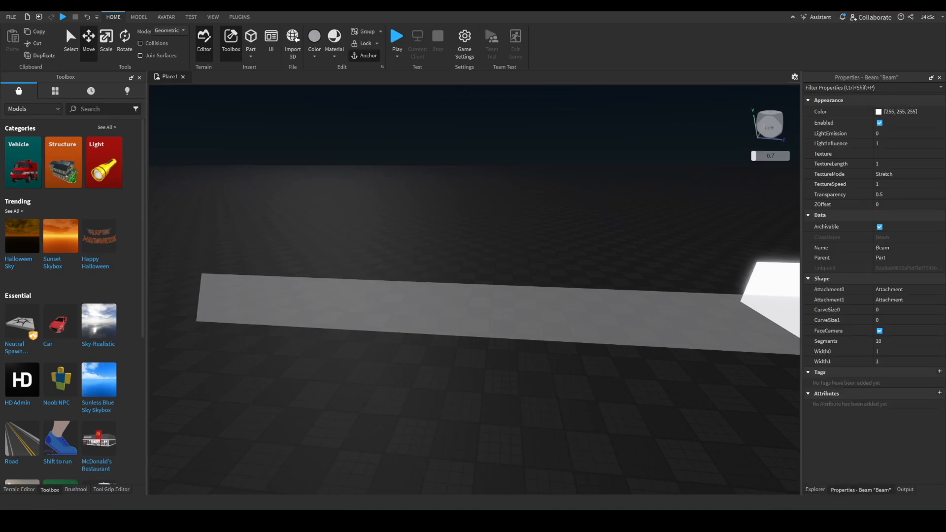
mouse_move(707, 521)
click(762, 468)
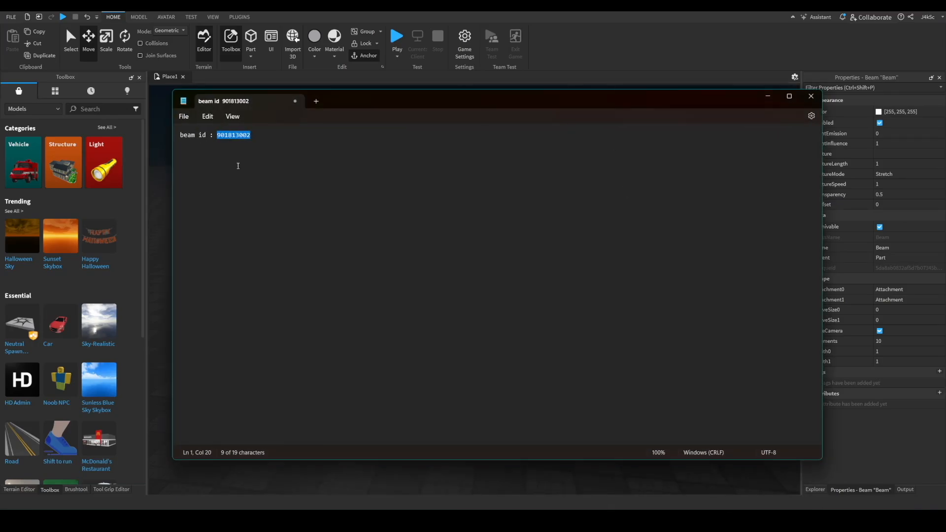
click(767, 96)
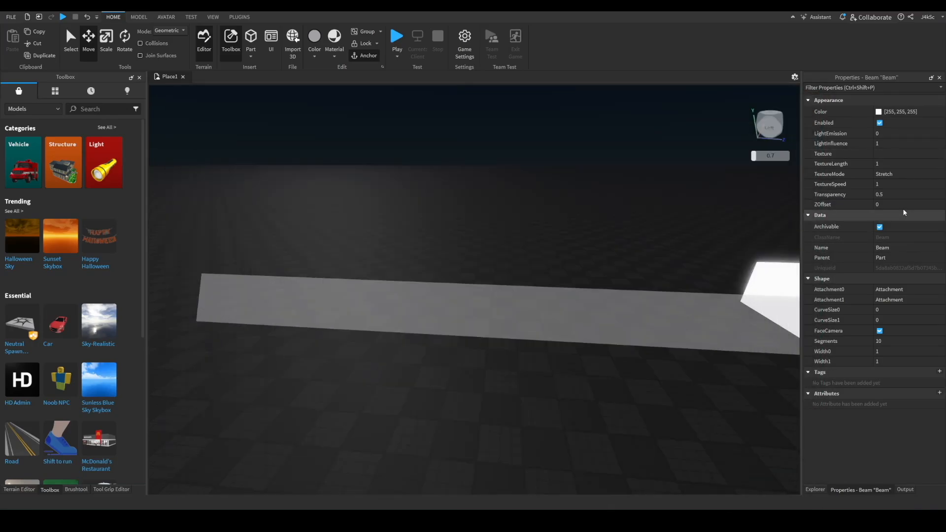
click(895, 155)
text(901813002)
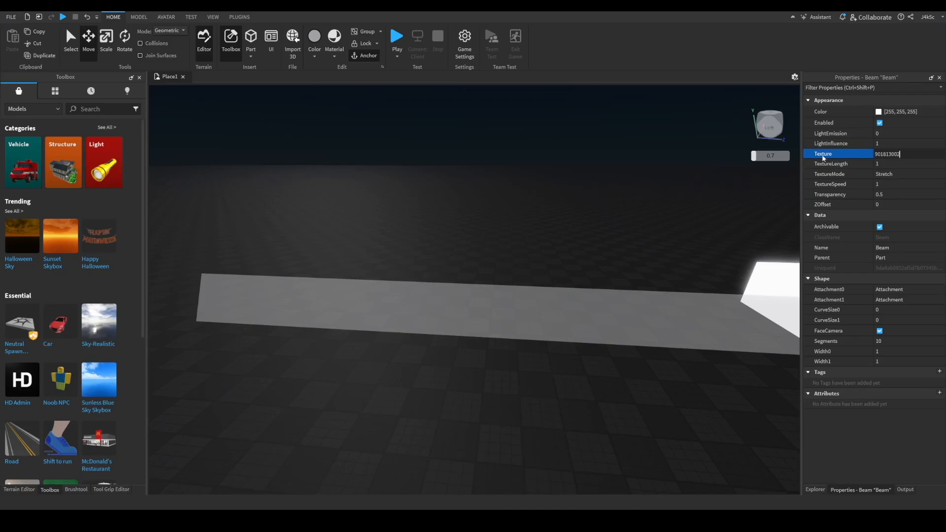
right_drag(689, 259, 699, 258)
click(620, 219)
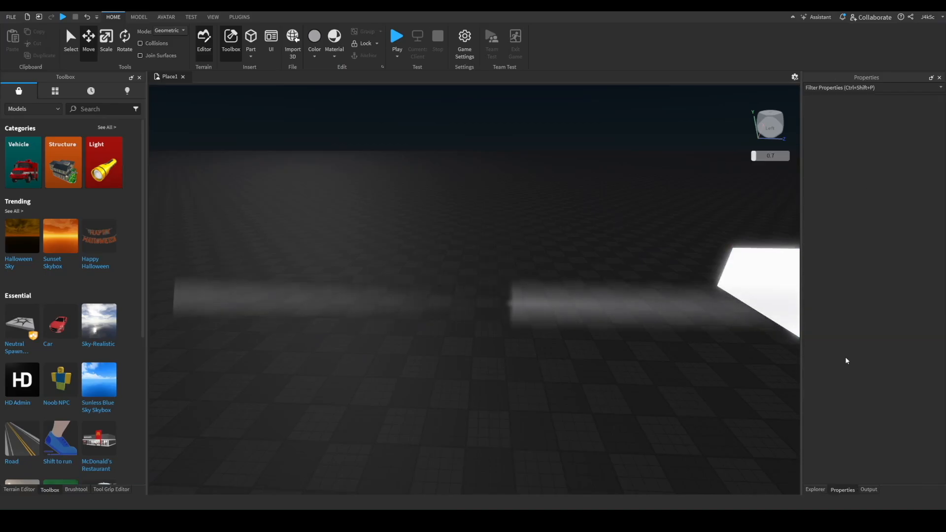
Set the Beam's TextureSpeed to 0 and reopen the Beam's properties.
click(815, 489)
click(849, 154)
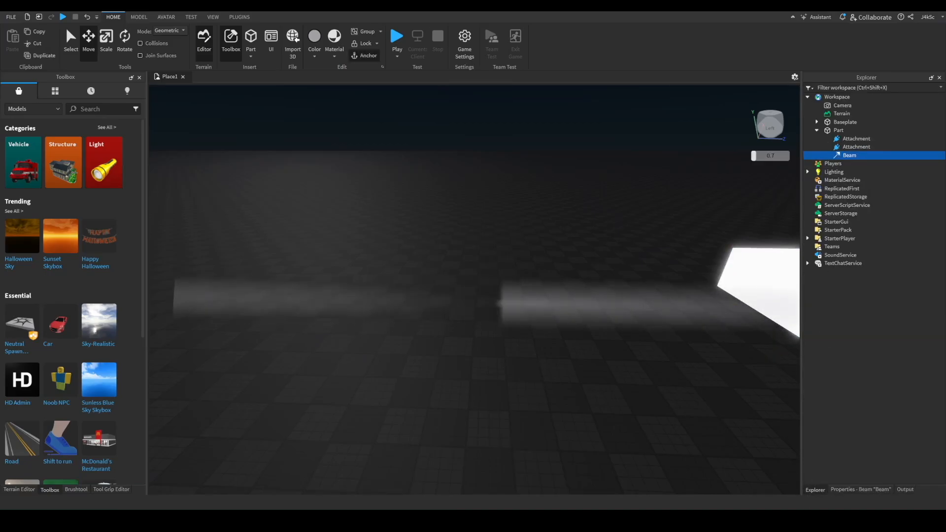
click(868, 490)
click(891, 184)
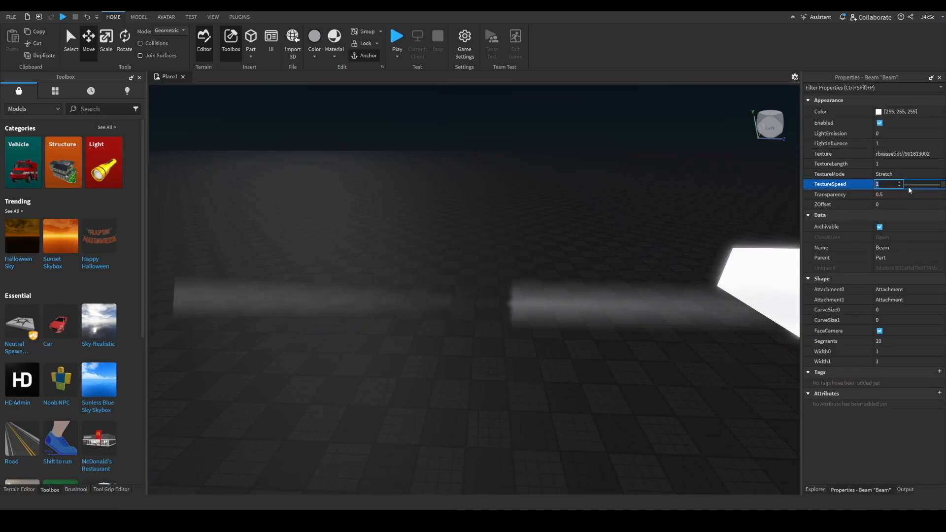
mouse_move(942, 185)
mouse_down()
mouse_move(879, 194)
mouse_move(942, 187)
mouse_up()
drag(937, 198, 924, 200)
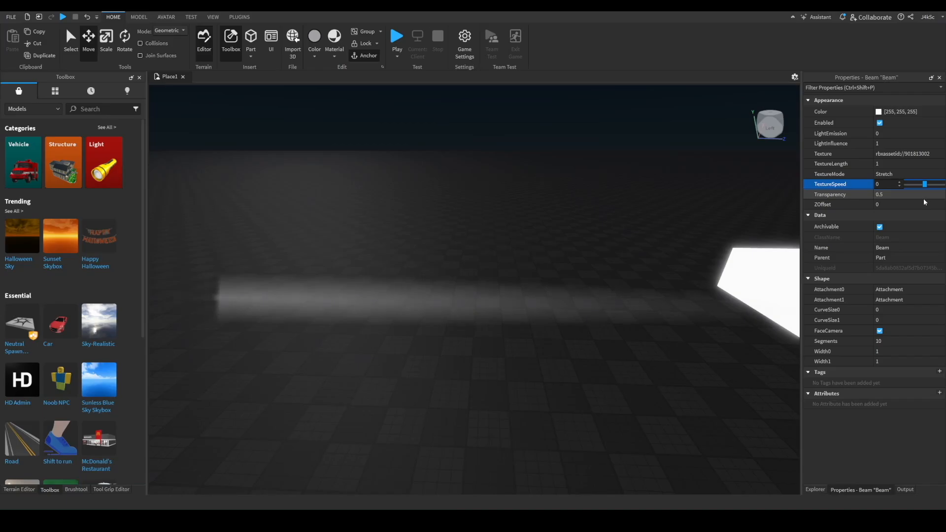
click(676, 232)
click(815, 489)
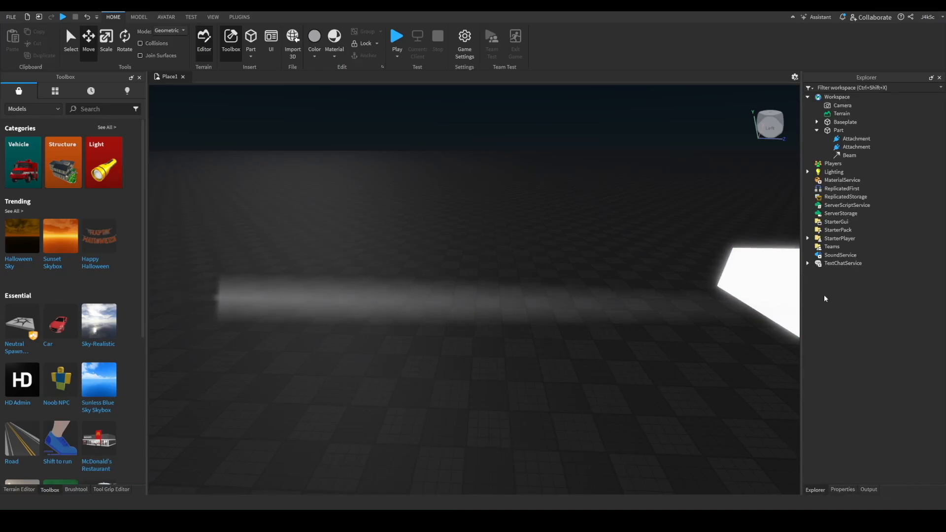
click(843, 156)
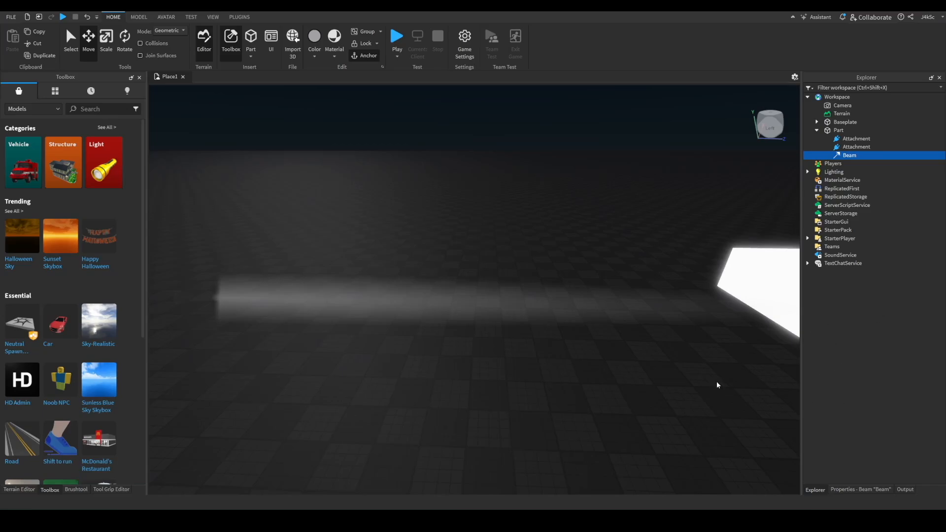
click(877, 489)
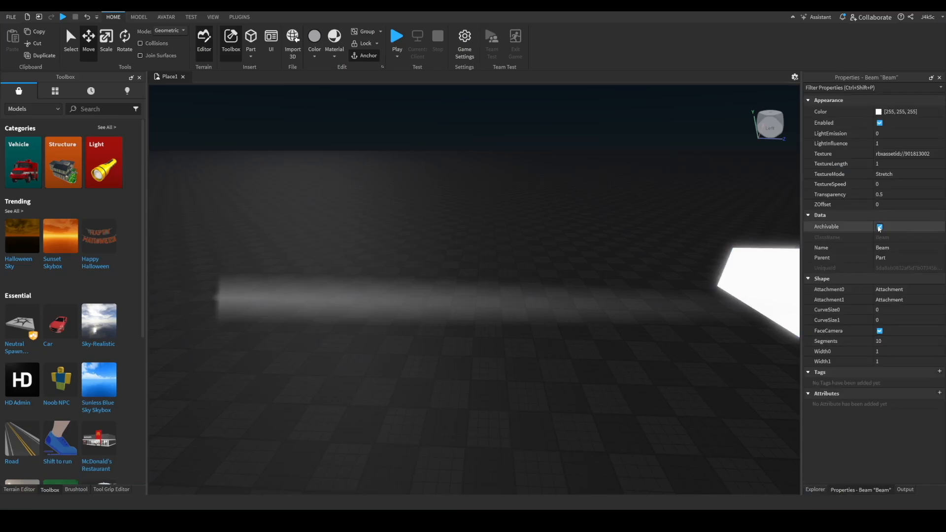
Try a Width0 of 0.1 on the Beam, and restore it to 1.
click(891, 353)
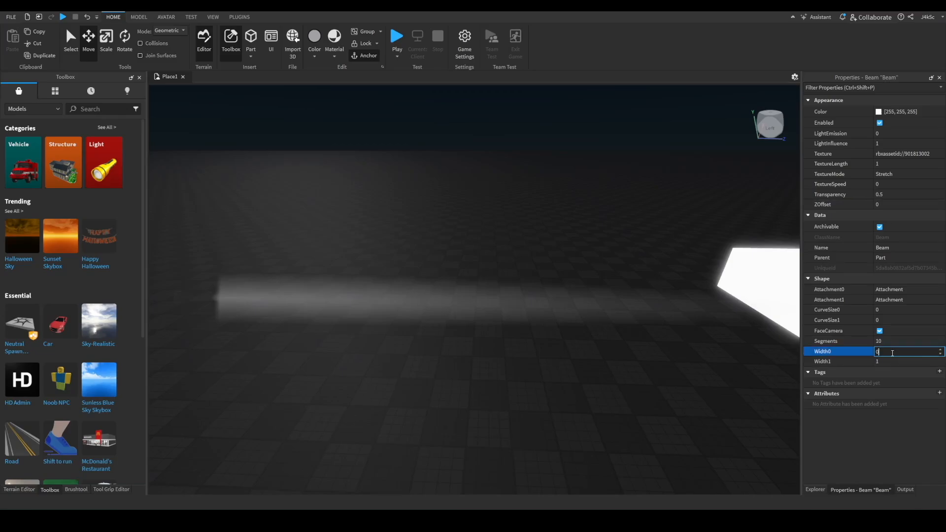
key(Return)
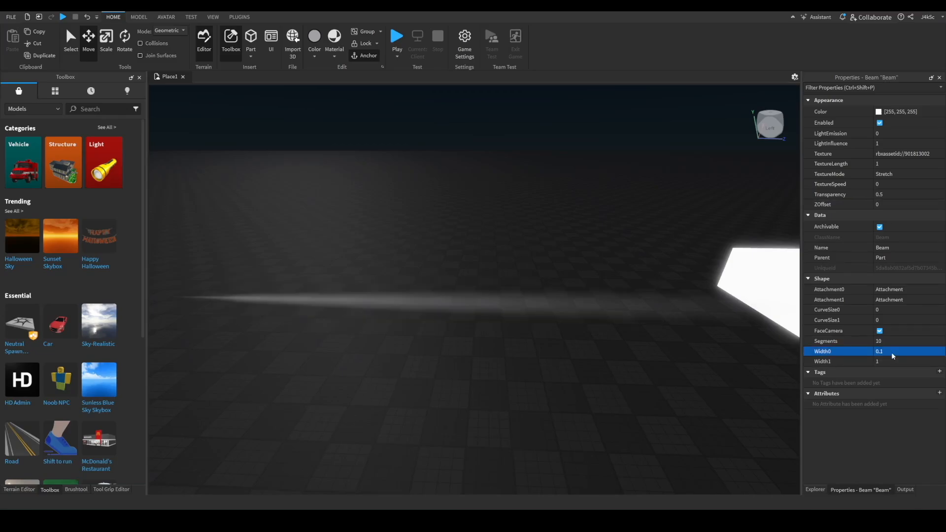
click(896, 350)
key(BackSpace)
text(1)
key(Return)
Set the Beam's Width1 to 0.1 to narrow the end at the neon part.
click(892, 361)
key(BackSpace)
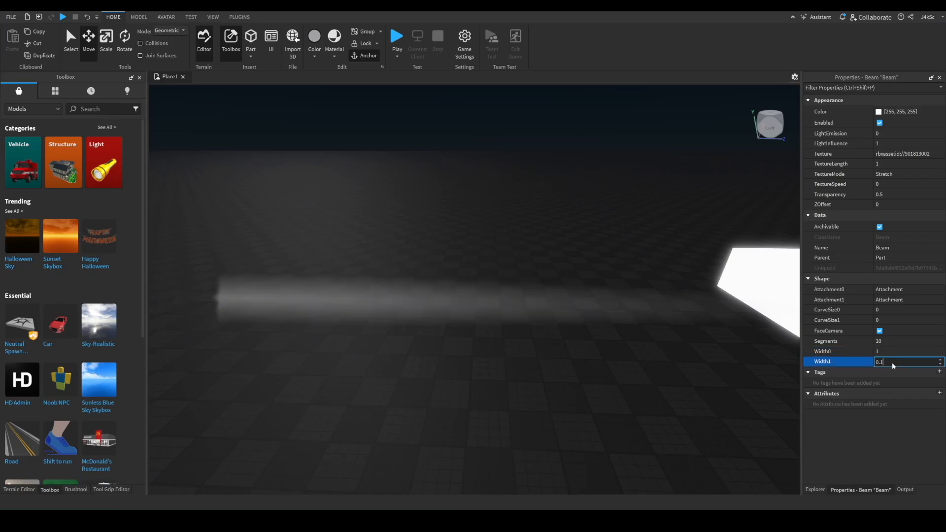
key(Return)
right_drag(730, 359, 699, 279)
right_click(557, 345)
right_drag(465, 279, 394, 310)
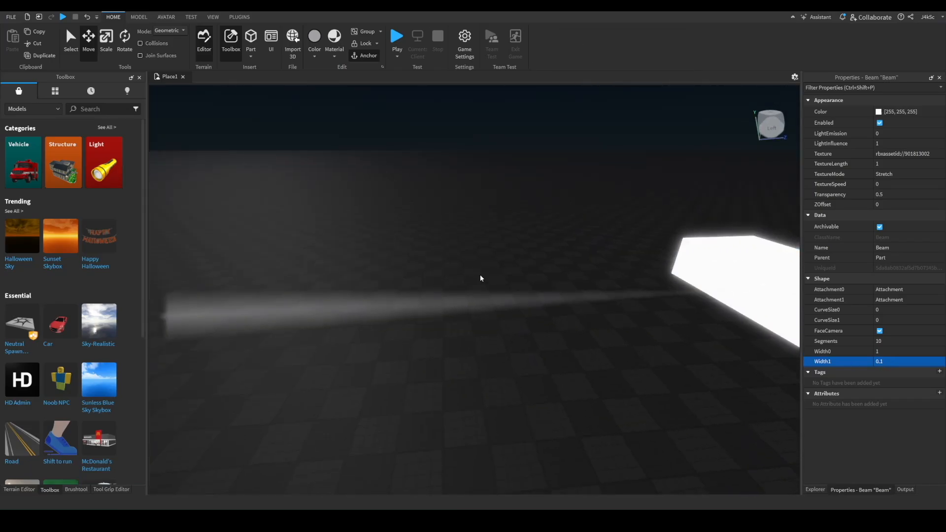
Set the Beam's Width0 to 10 to widen the far end of the light cone.
click(886, 350)
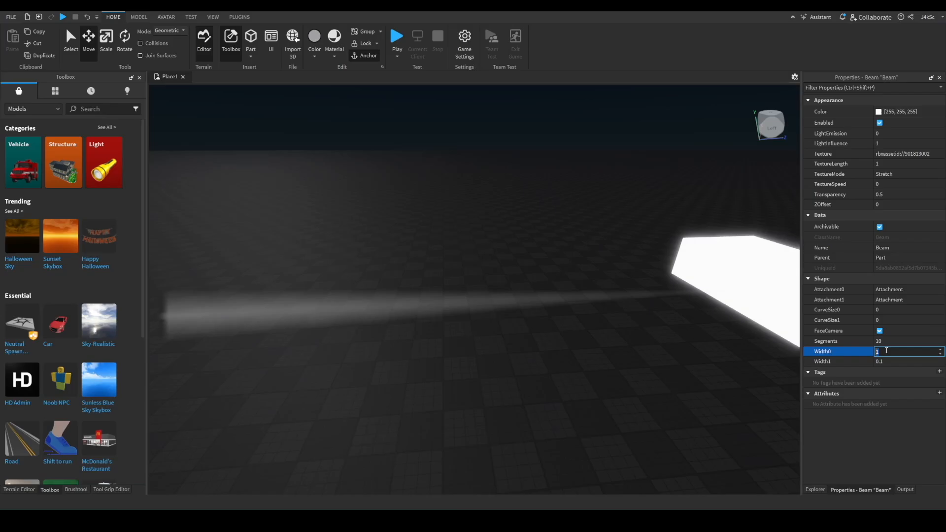
key(Return)
key(a)
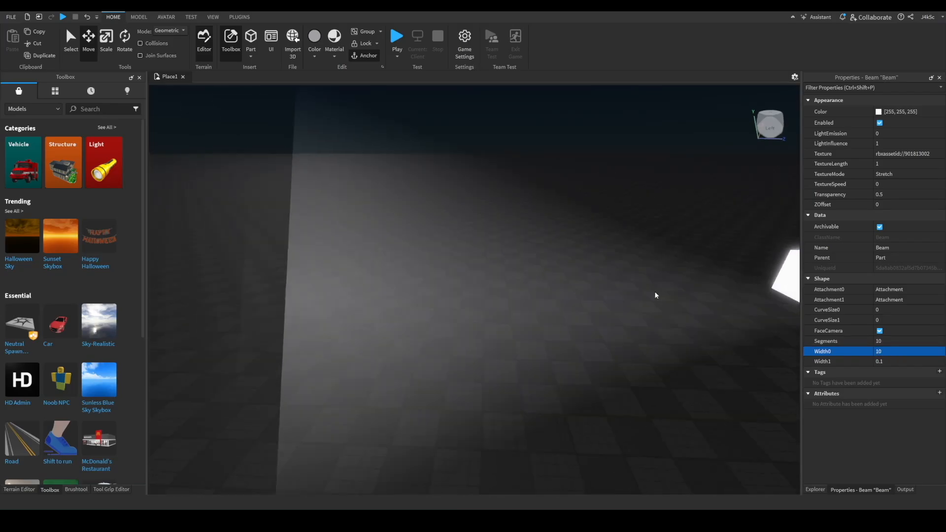
right_drag(655, 292, 655, 292)
key(a)
key(a)
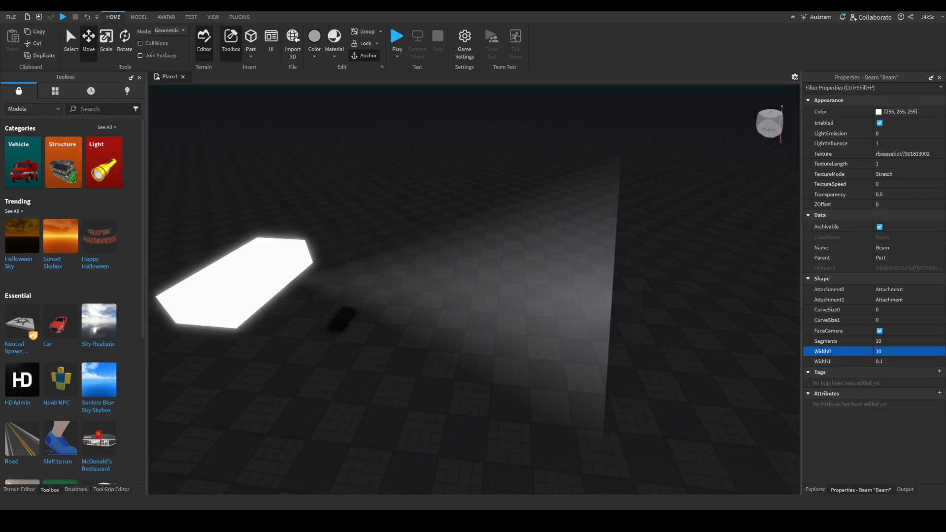
Try a Transparency of 1 on the Beam, and restore it to 0.5.
click(919, 195)
right_drag(572, 242, 572, 242)
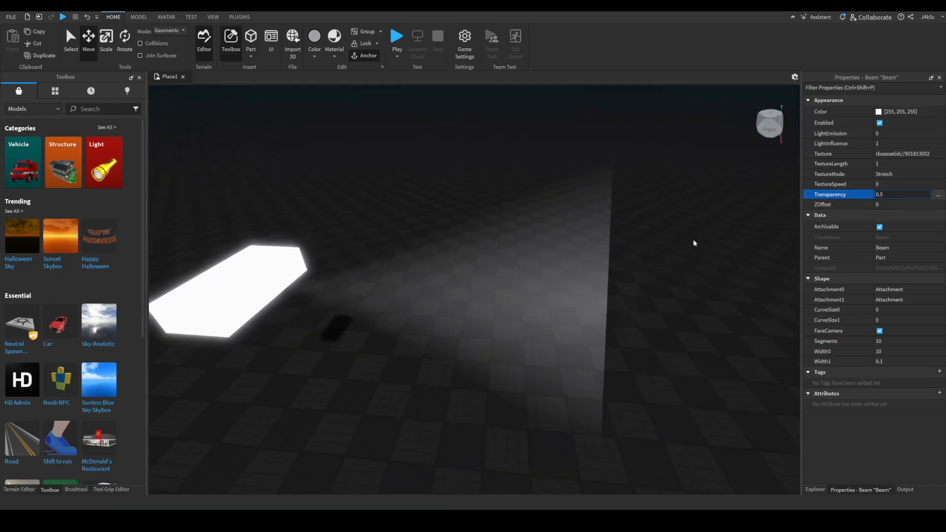
text(1)
key(Return)
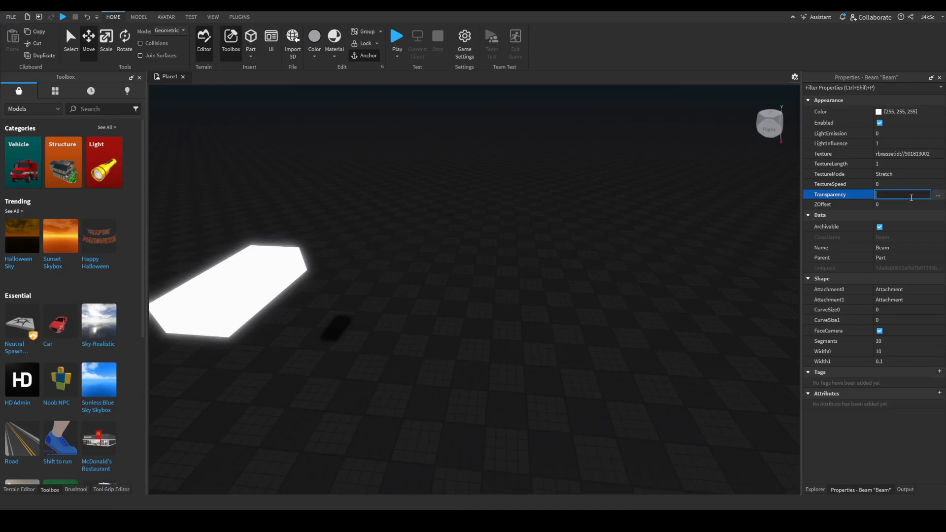
key(Return)
right_drag(471, 262, 472, 262)
Try the Static texture mode on the Beam, and restore TextureMode to Stretch.
click(899, 172)
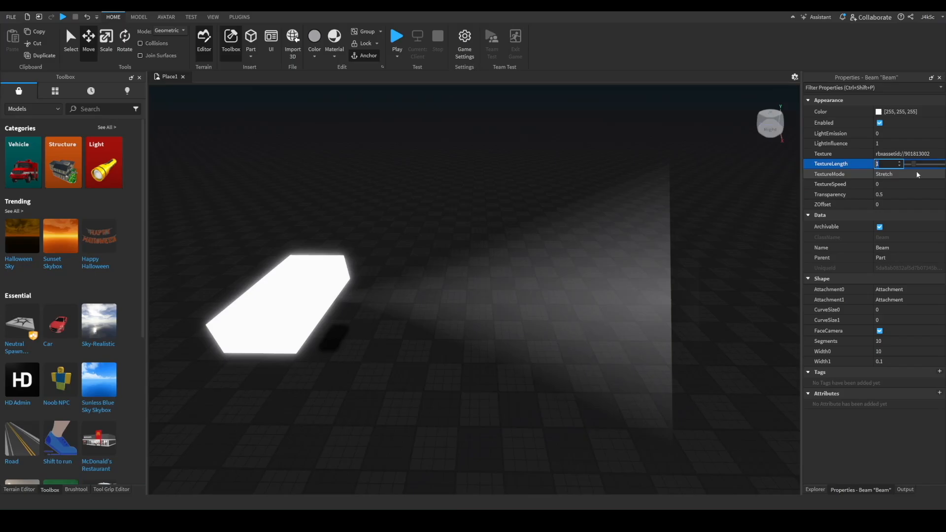
click(908, 182)
click(907, 179)
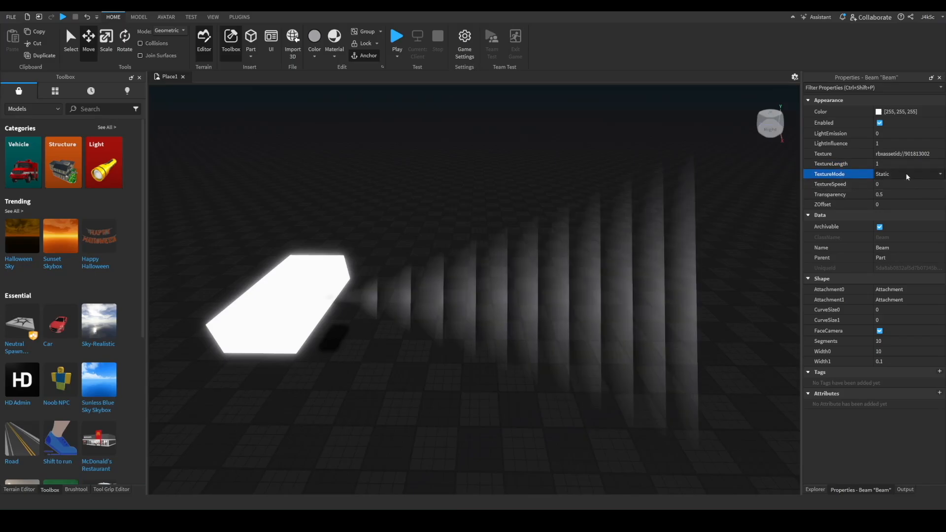
click(902, 187)
click(900, 173)
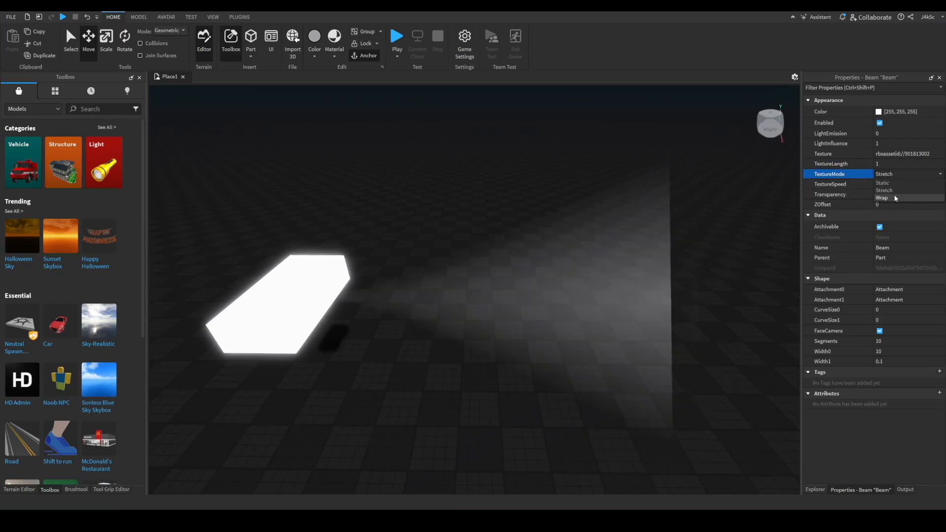
click(894, 193)
click(902, 174)
click(900, 185)
Set the Beam's Width1 to 1 to widen the end at the neon part.
right_drag(566, 193, 566, 193)
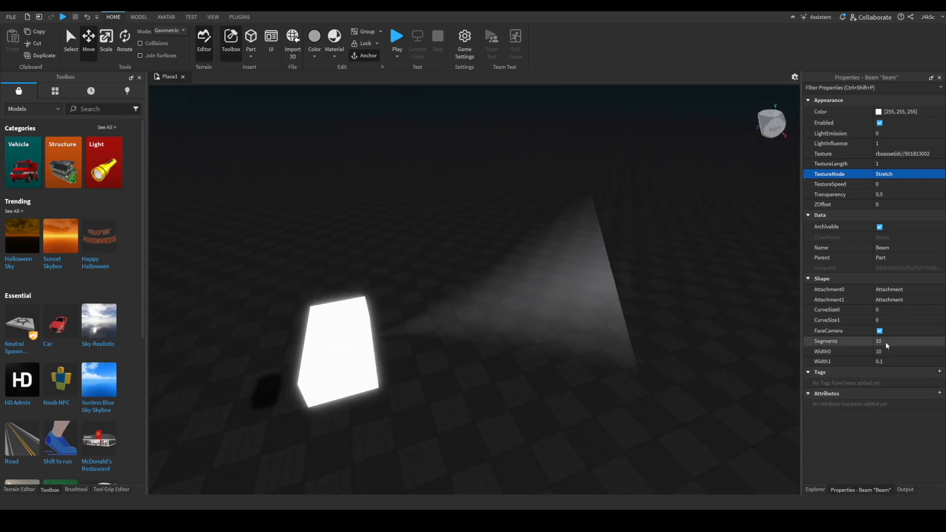
click(888, 362)
text(1)
key(Return)
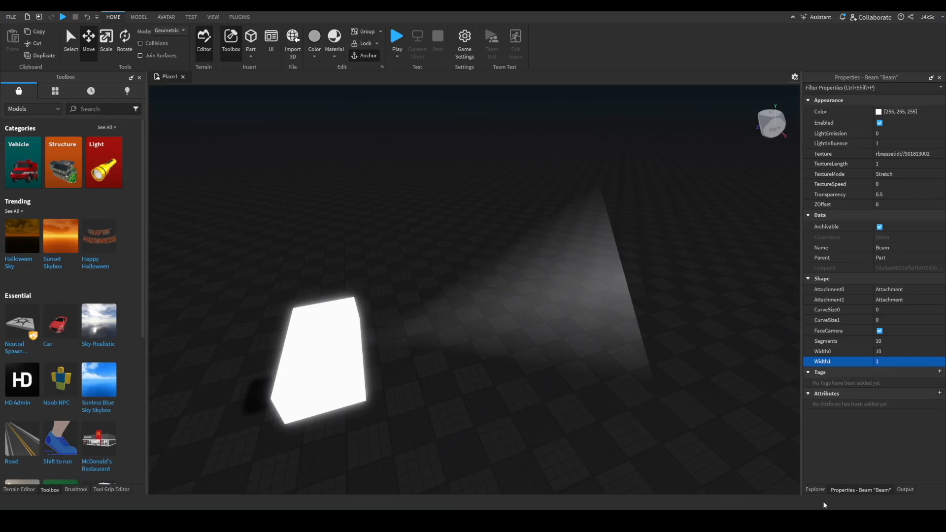
Examine the Beam's two attachments and the wide end of the light cone from the opposite side.
click(815, 490)
click(856, 147)
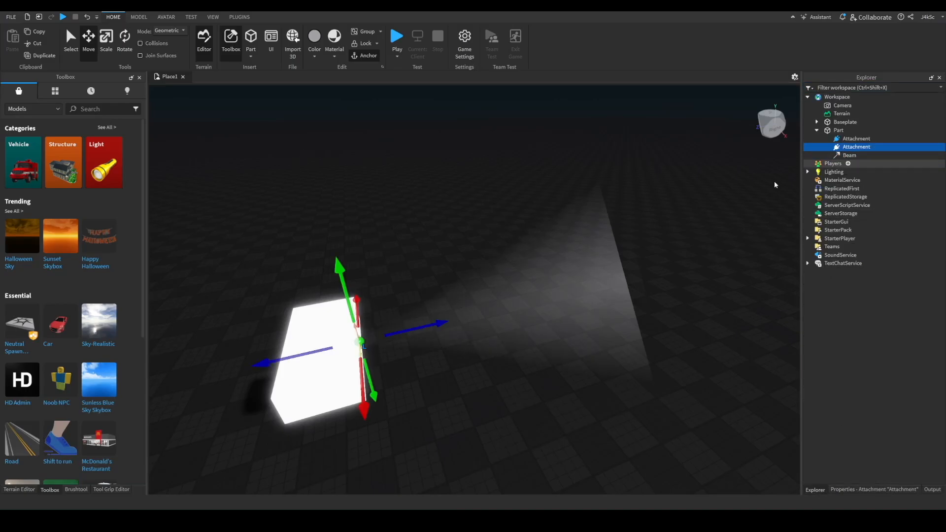
click(856, 139)
drag(671, 262, 632, 321)
right_drag(632, 320, 632, 322)
key(a)
click(631, 319)
key(a)
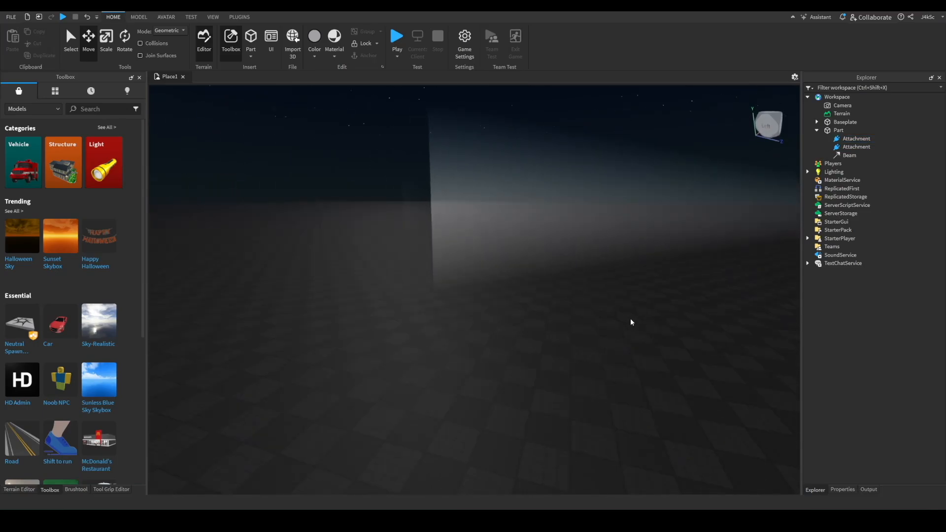
key(s)
key(w)
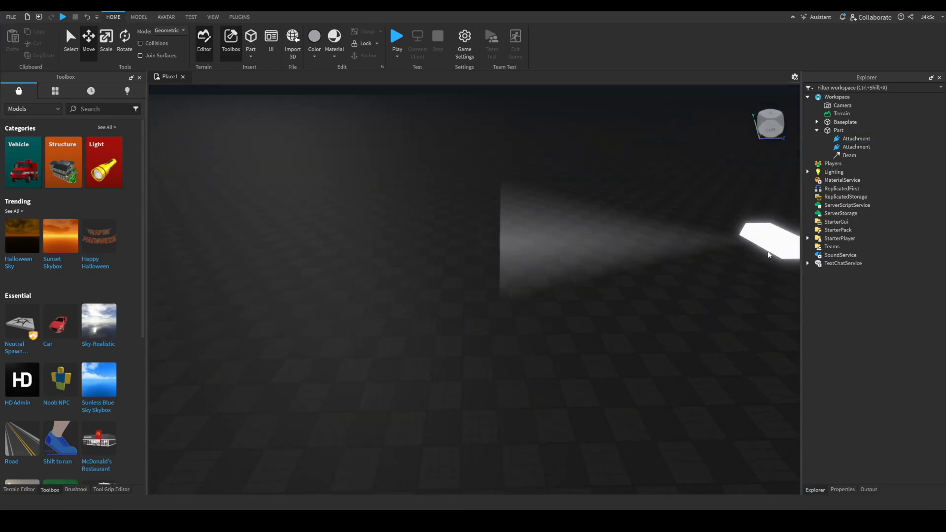
Check which attachment sits at the neon part and which one lies at the cone's far end.
click(767, 251)
click(837, 147)
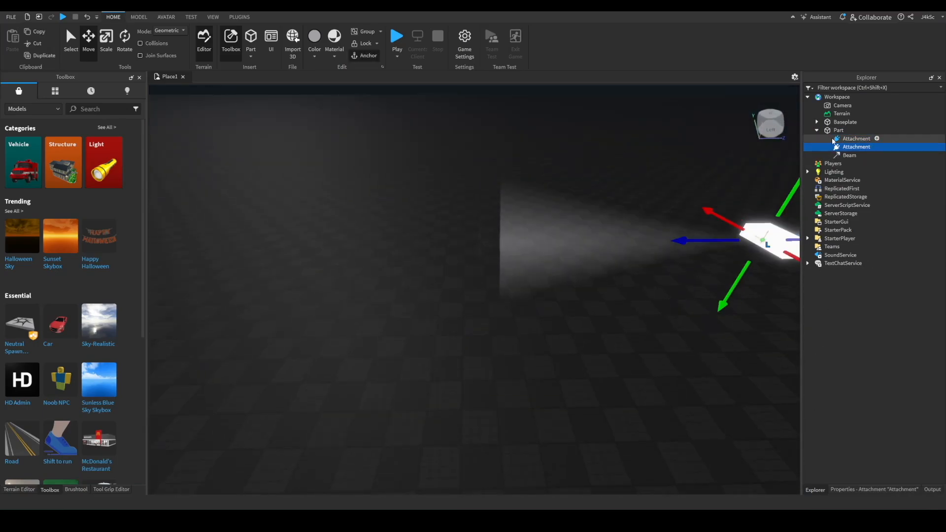
click(839, 140)
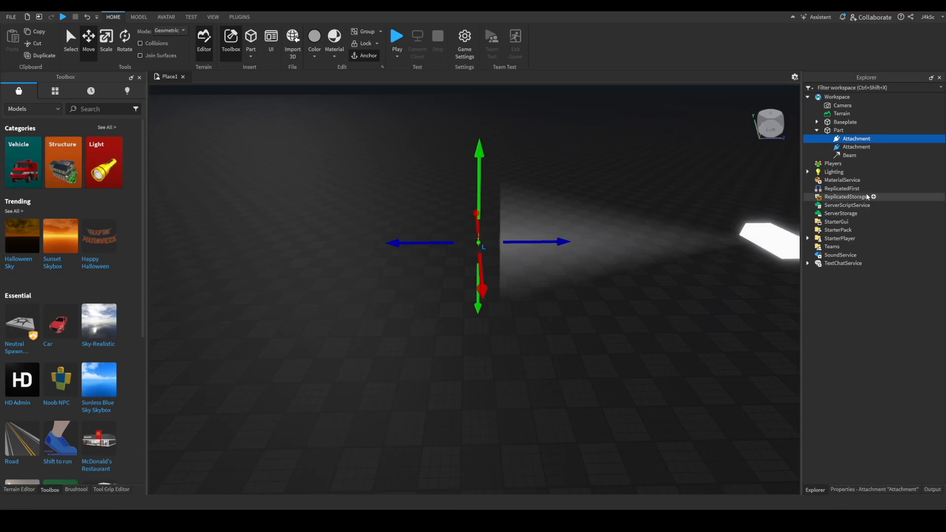
click(835, 147)
click(838, 155)
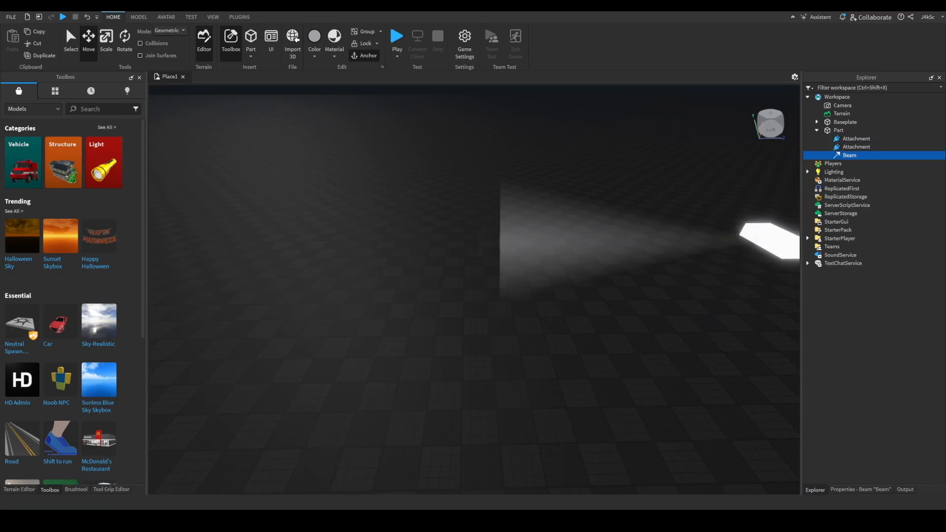
click(868, 458)
click(868, 489)
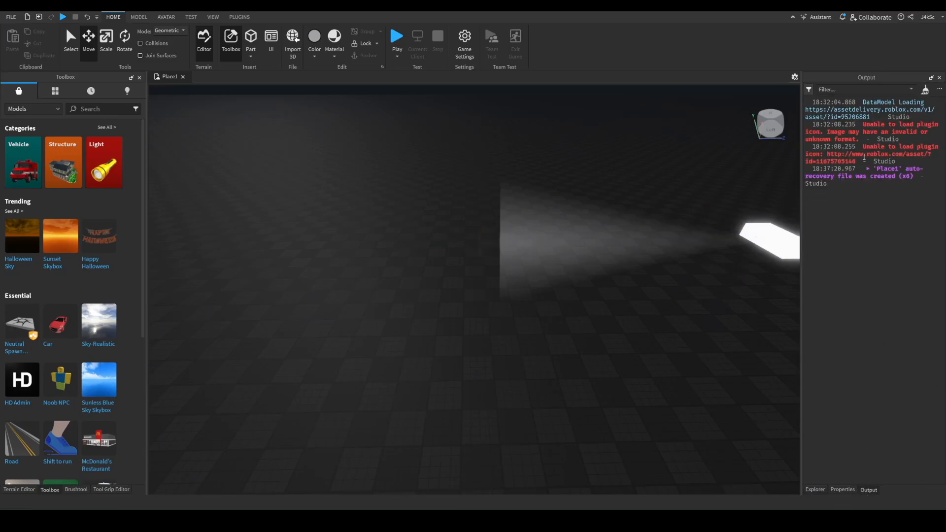
click(815, 489)
click(852, 147)
click(849, 155)
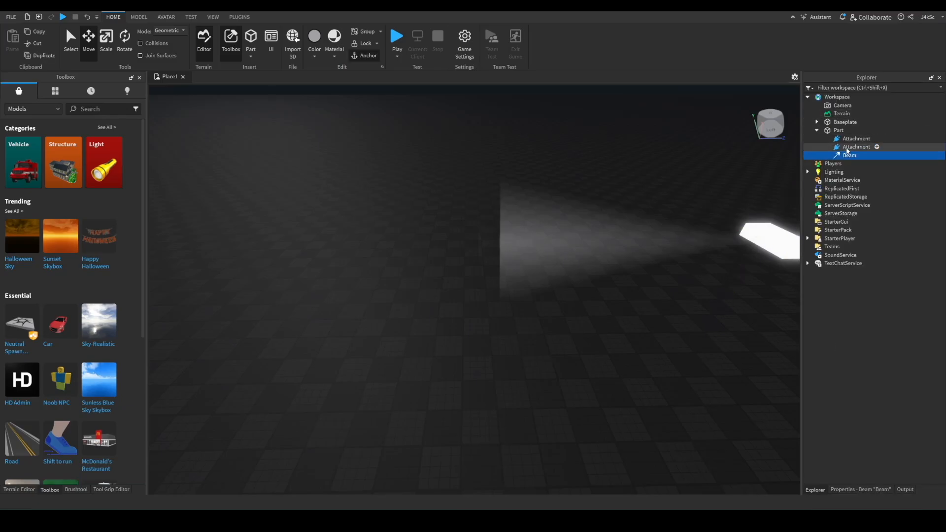
click(849, 147)
click(848, 155)
click(844, 140)
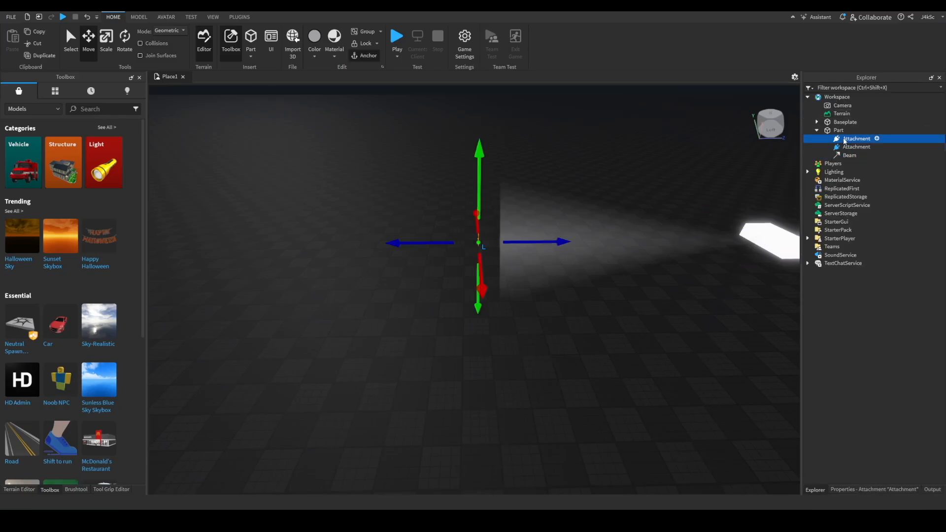
Set the Beam's Segments to 100.
click(849, 155)
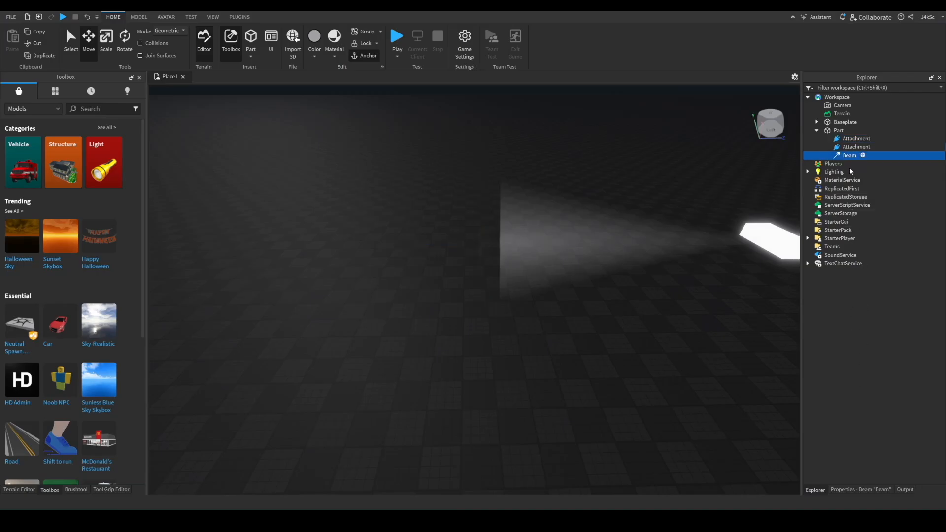
click(861, 489)
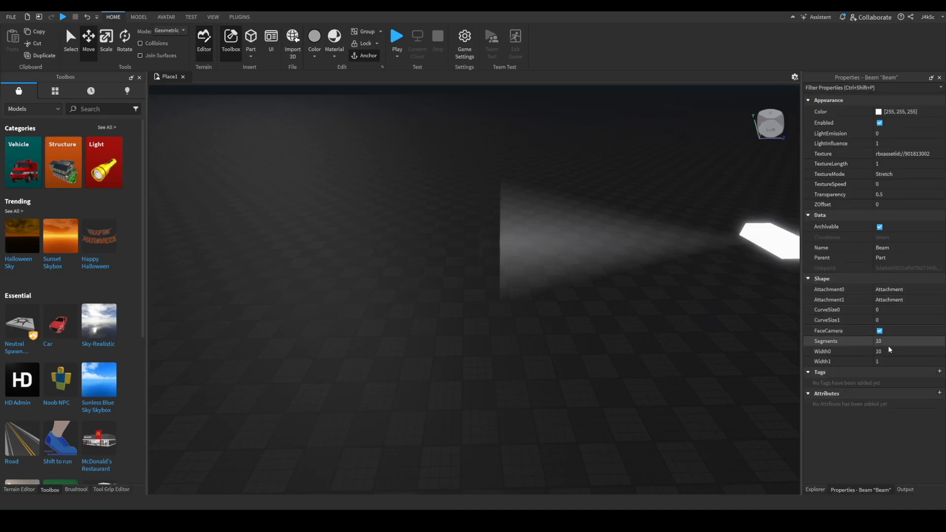
click(891, 341)
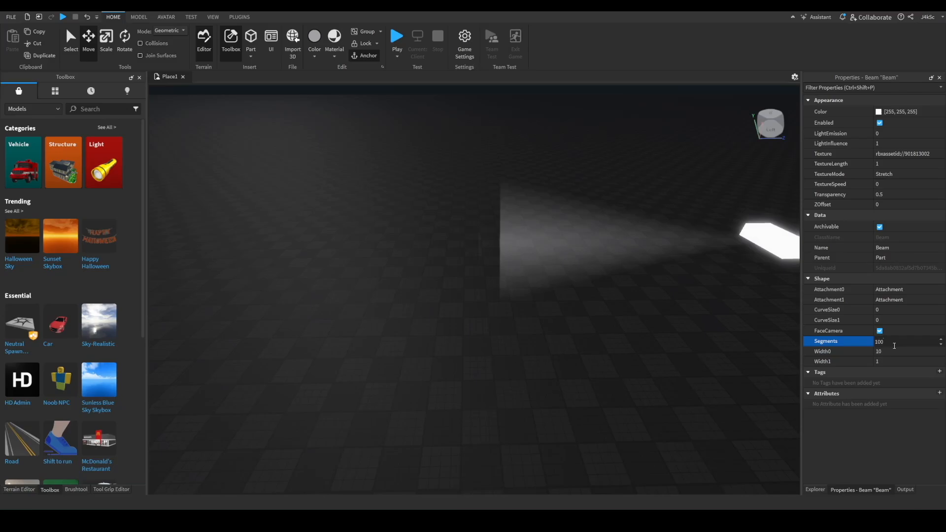
key(Return)
Examine the light cone and its wide end from several sides, up close and from farther away.
right_drag(663, 228, 663, 231)
key(a)
key(s)
key(s)
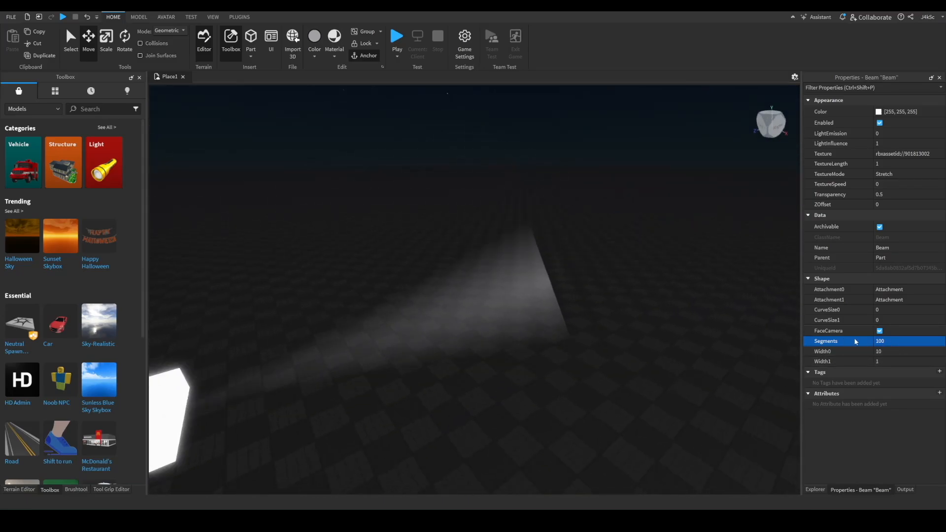
right_drag(688, 264, 687, 264)
key(w)
key(w)
key(s)
key(d)
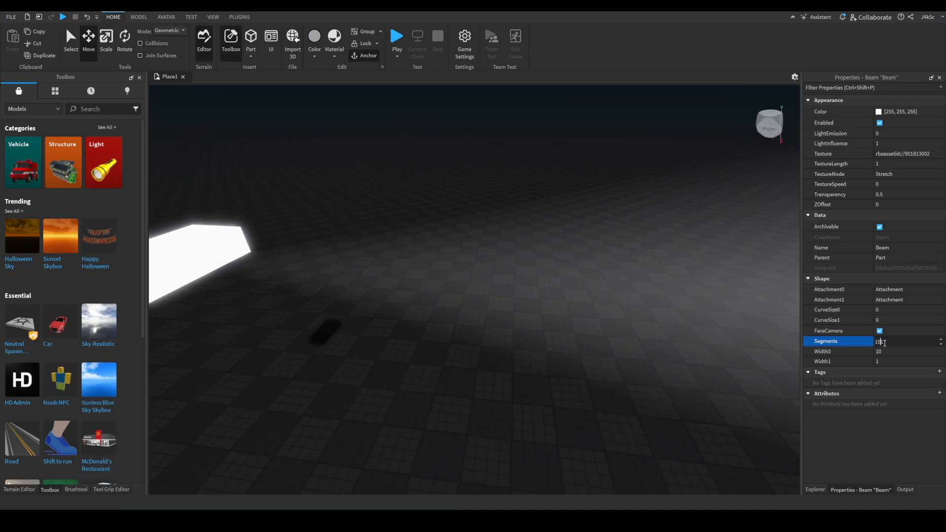
right_drag(548, 244, 552, 248)
key(s)
click(548, 244)
key(w)
Review the neon part with its attachments and Beam, and inspect the downward-pointing light cone near the spawn pad.
click(390, 238)
click(816, 490)
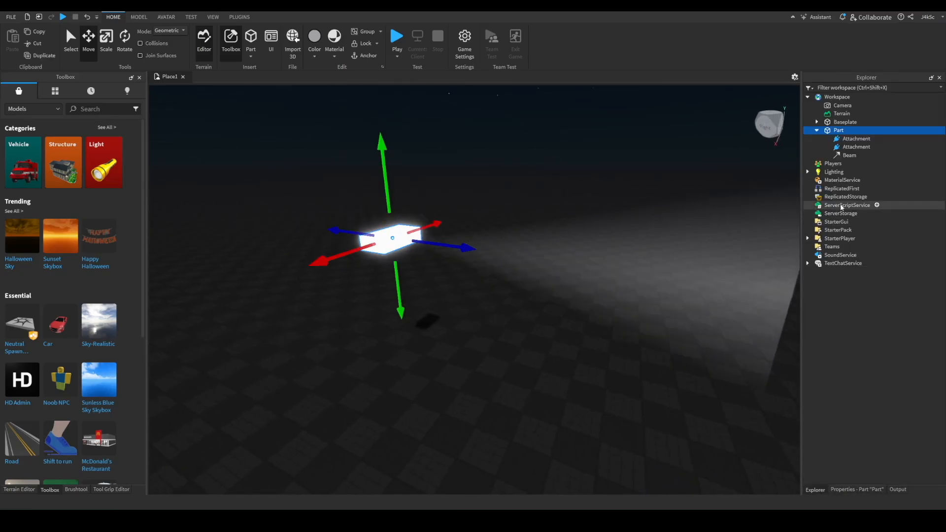
click(540, 187)
right_drag(539, 187, 527, 190)
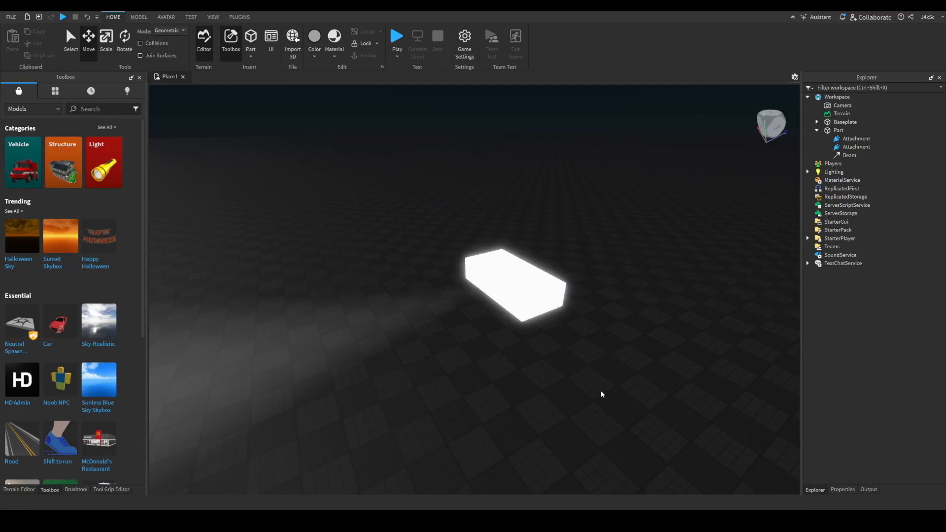
right_drag(630, 274, 661, 304)
right_drag(561, 167, 569, 163)
right_click(619, 214)
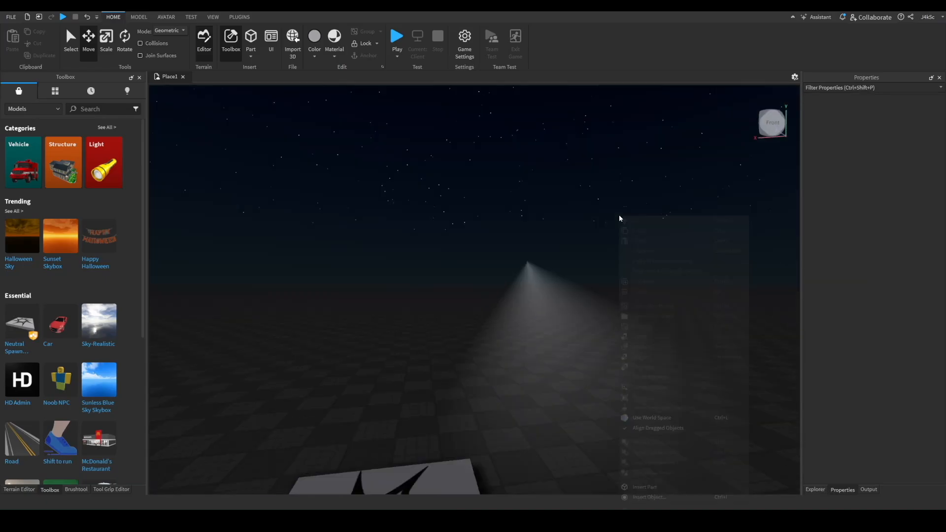
right_drag(595, 178, 593, 186)
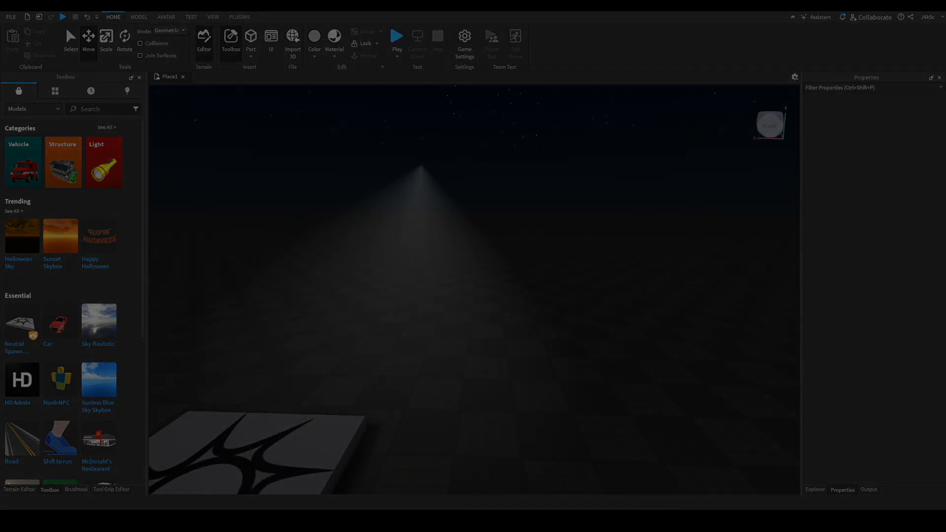